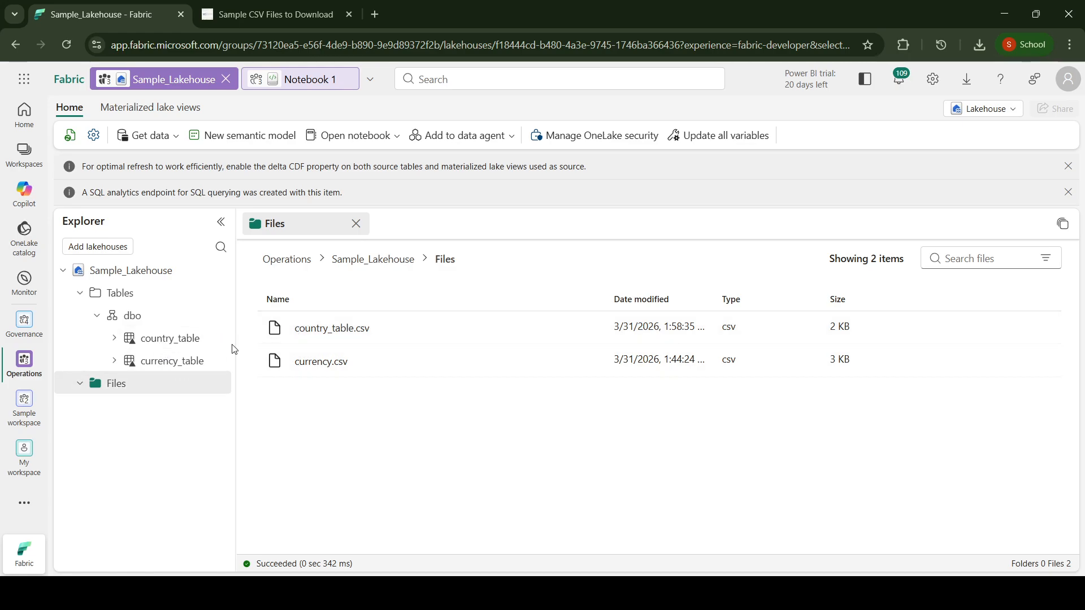
# Step: Preview the country_table data in Sample_Lakehouse and look over the code in Notebook 1
pyautogui.click(172, 339)
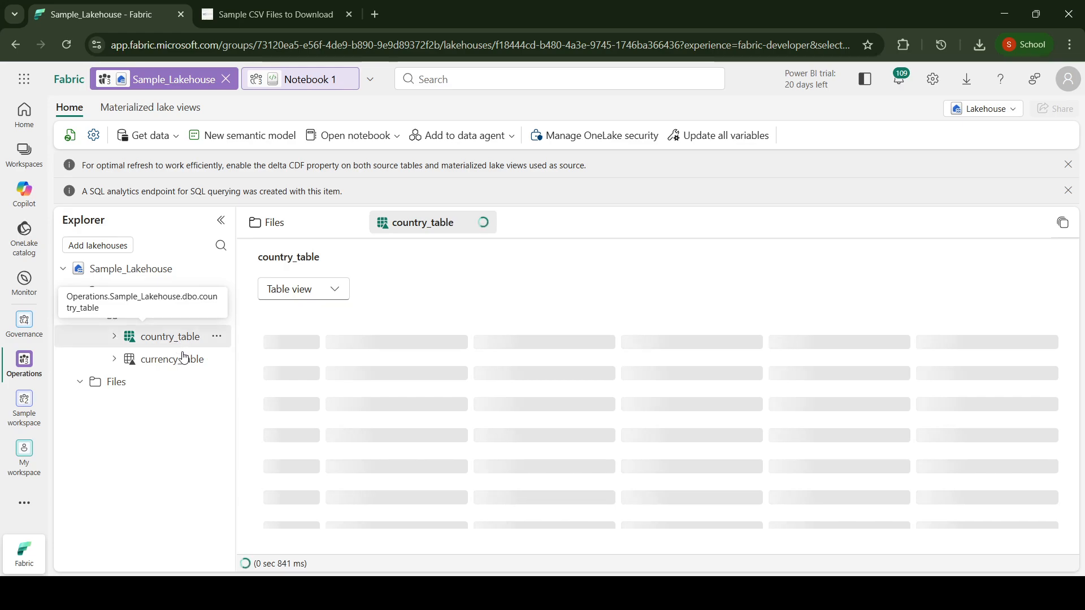
pyautogui.click(308, 79)
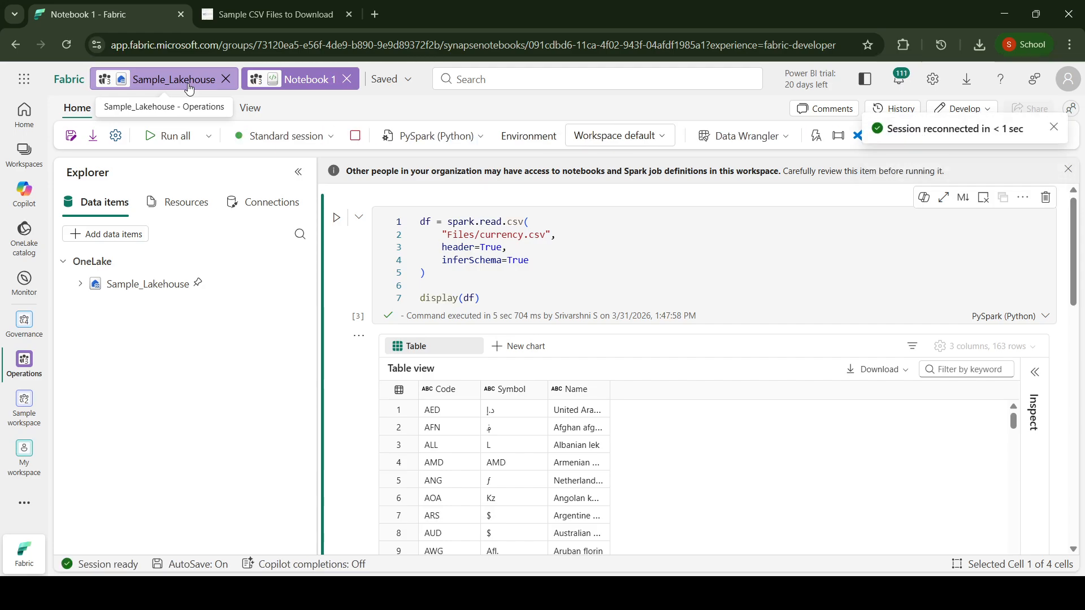
pyautogui.click(189, 89)
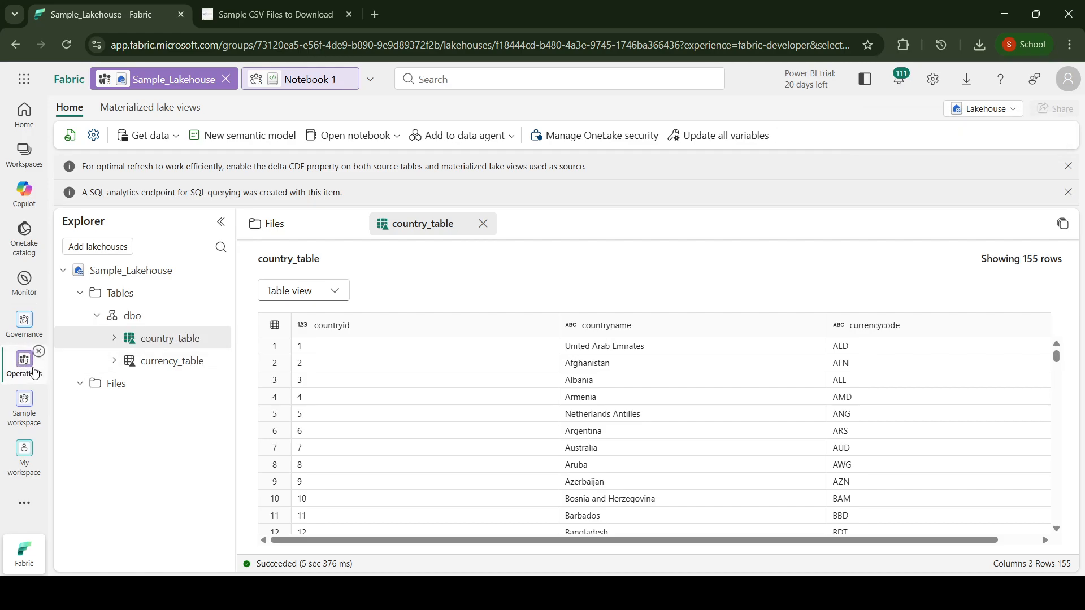
# Step: Create a new Ontology (preview) item named Currency_ontology in the Operations workspace
pyautogui.click(23, 152)
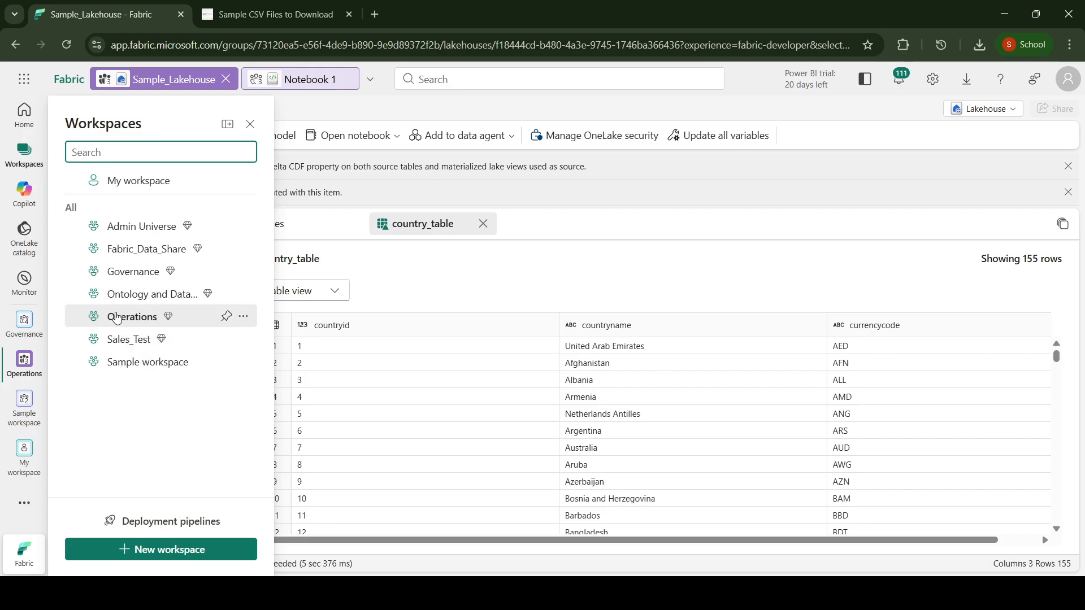
pyautogui.click(114, 312)
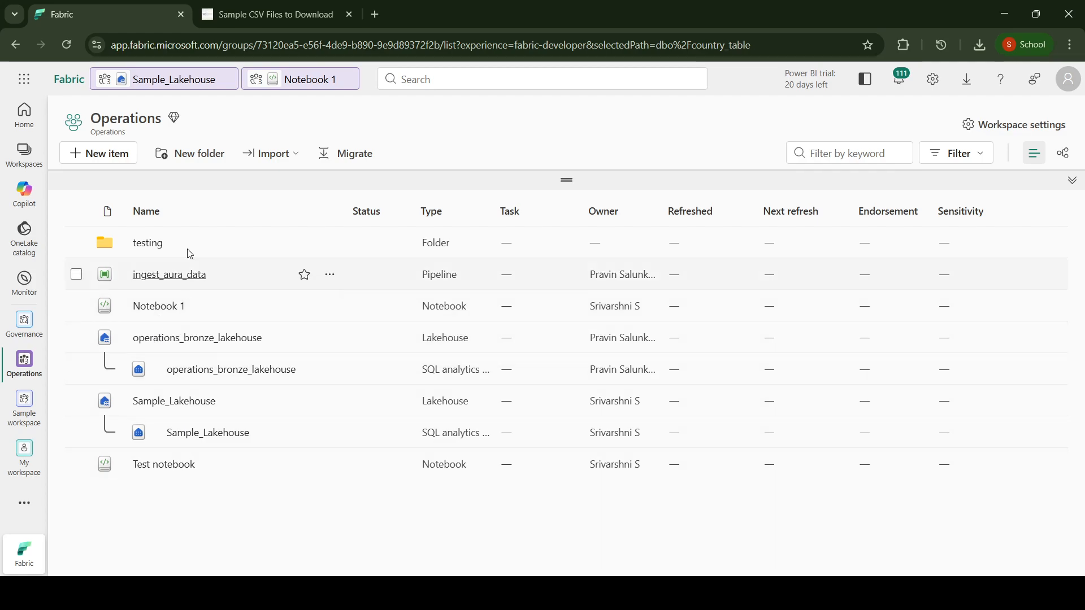
pyautogui.click(111, 161)
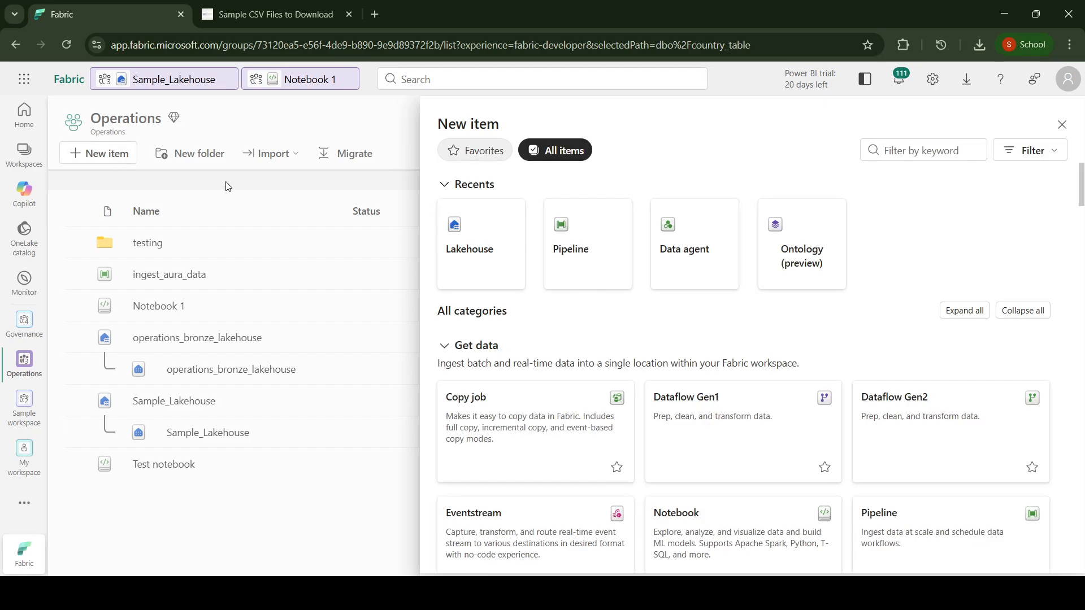
pyautogui.click(921, 151)
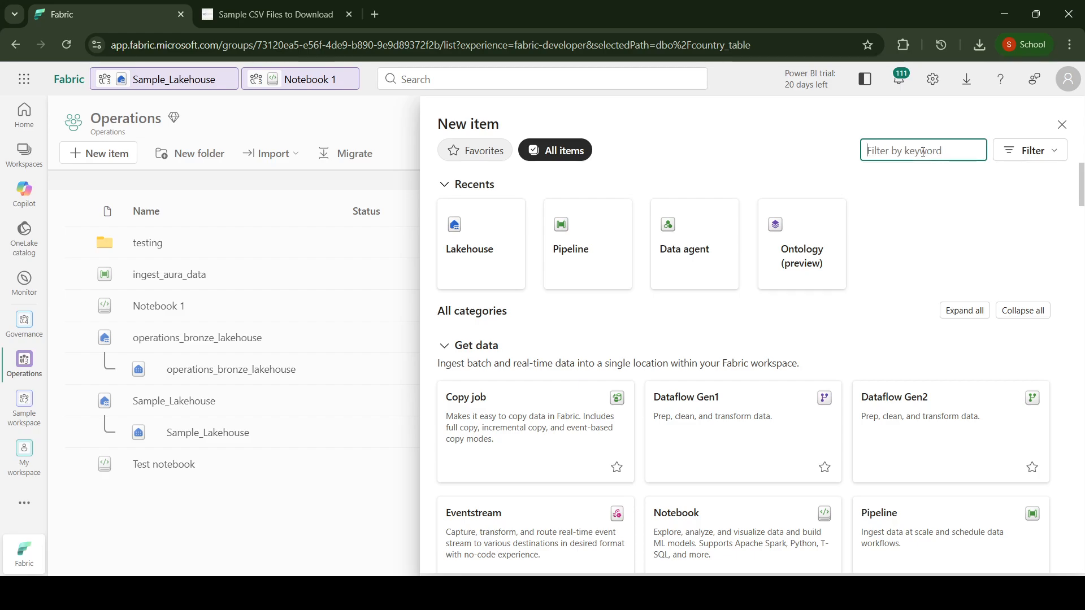
pyautogui.write('onto')
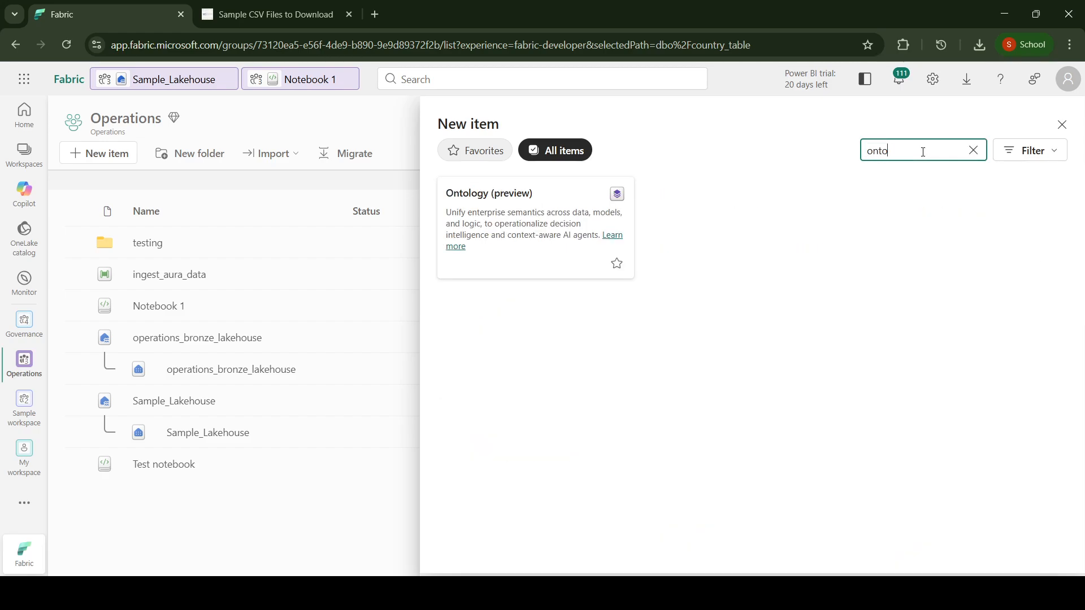
pyautogui.click(545, 255)
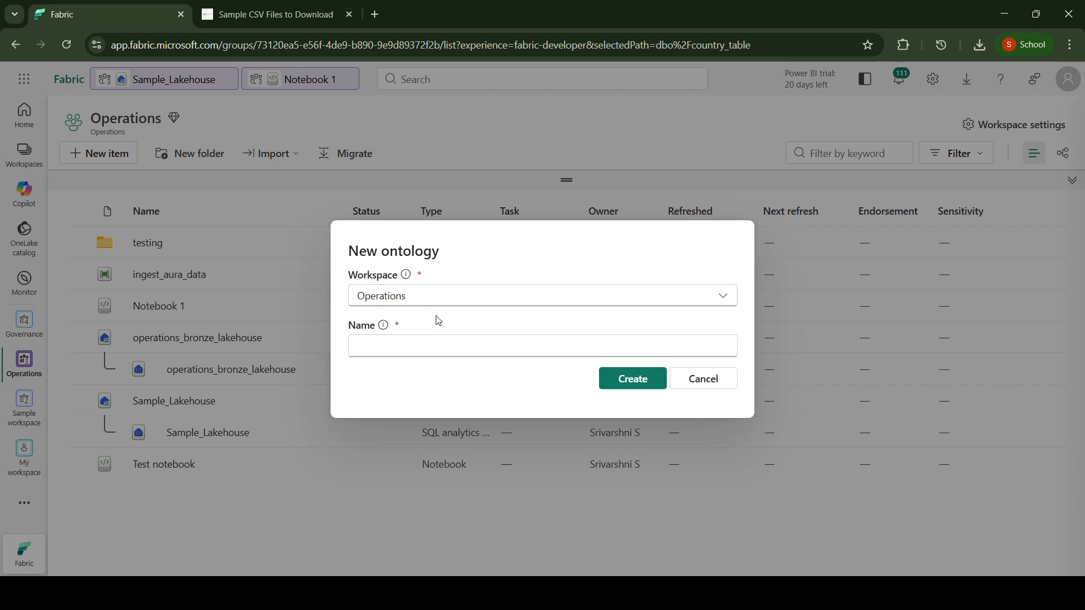
pyautogui.click(423, 344)
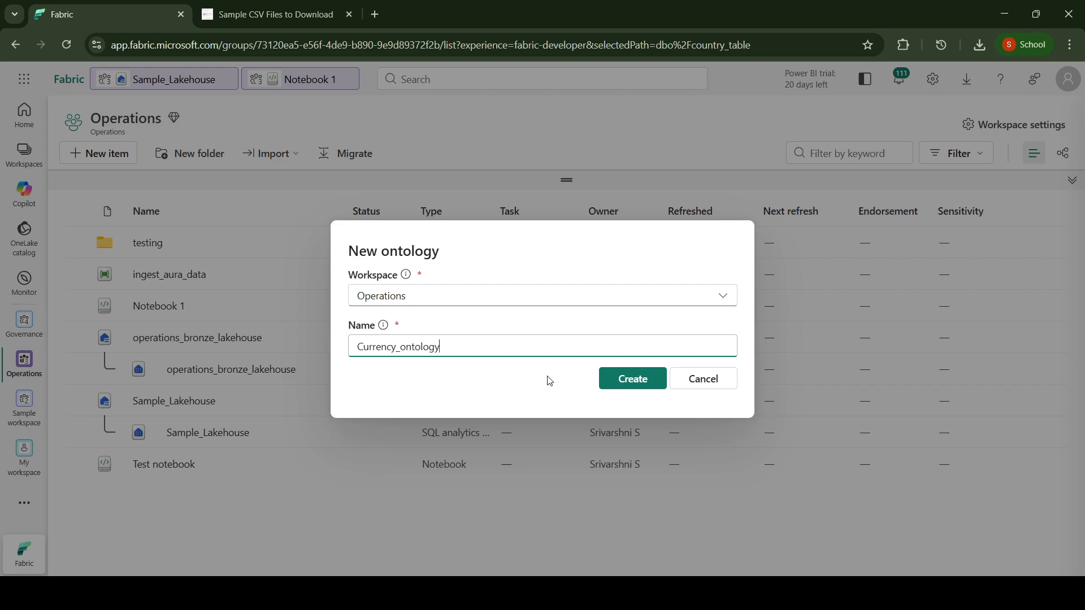
pyautogui.click(622, 386)
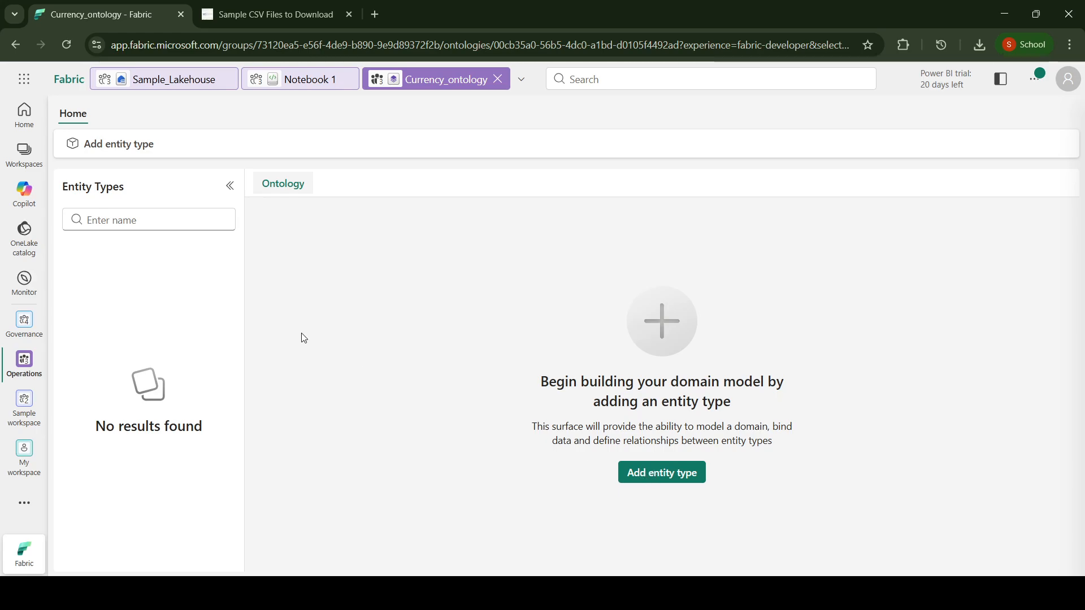
pyautogui.click(154, 222)
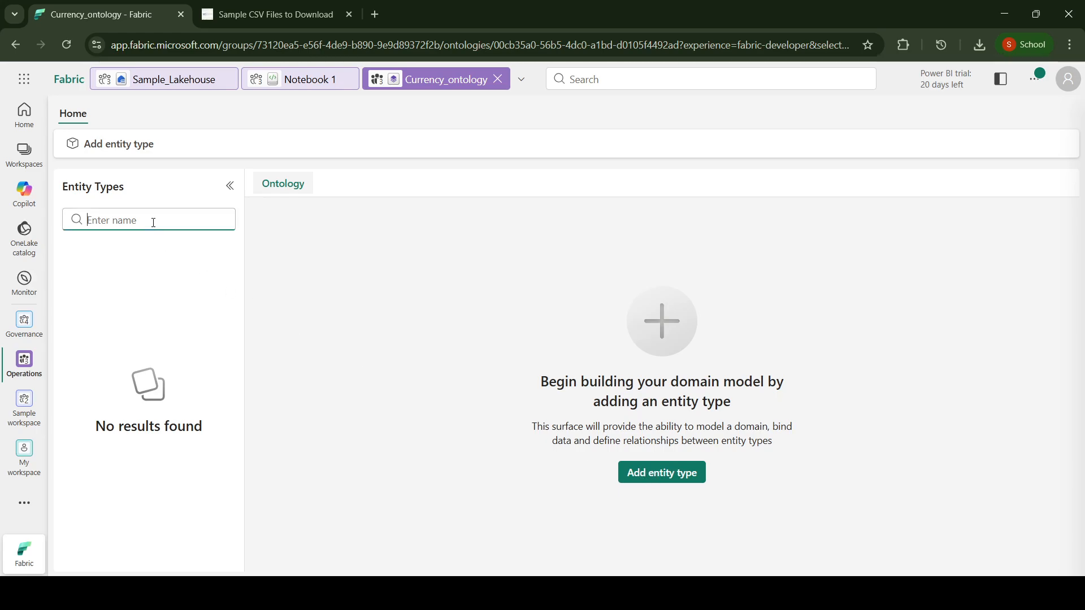
pyautogui.click(131, 149)
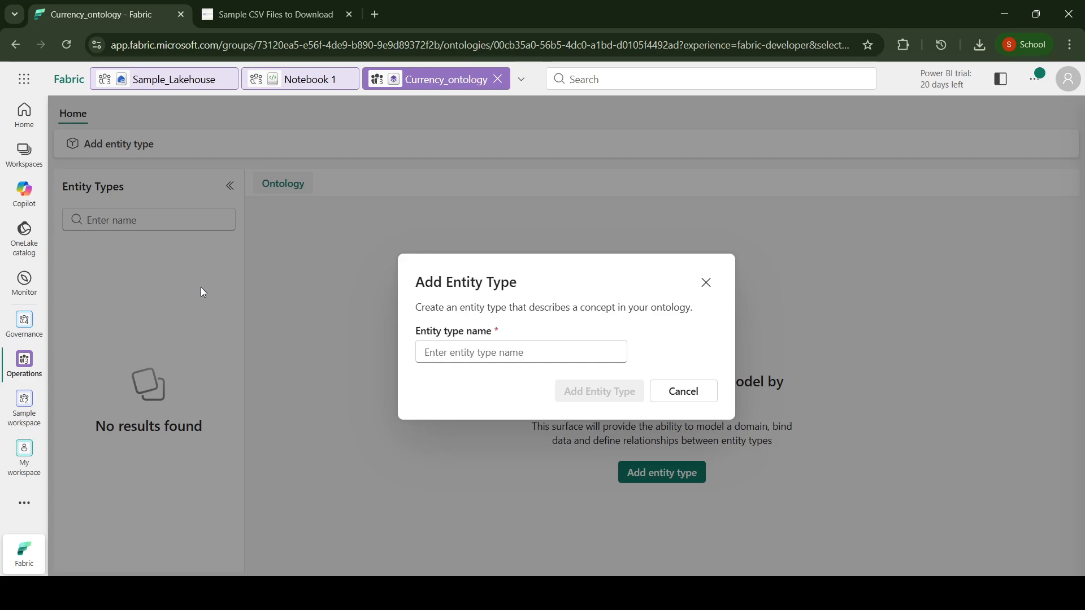
pyautogui.click(202, 292)
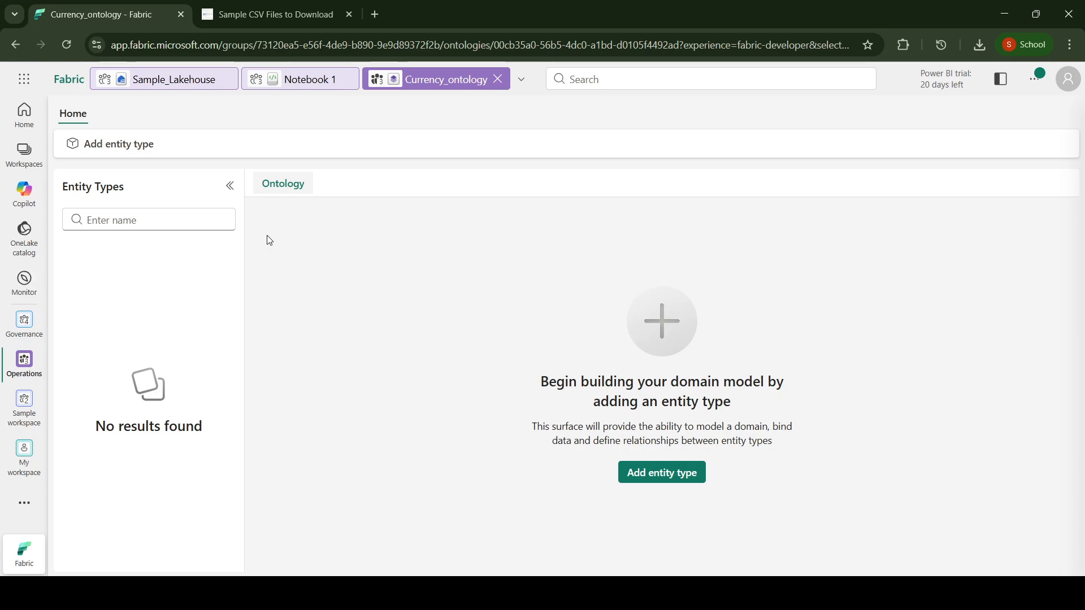
# Step: Add an entity type named Country to the Currency_ontology ontology
pyautogui.click(111, 151)
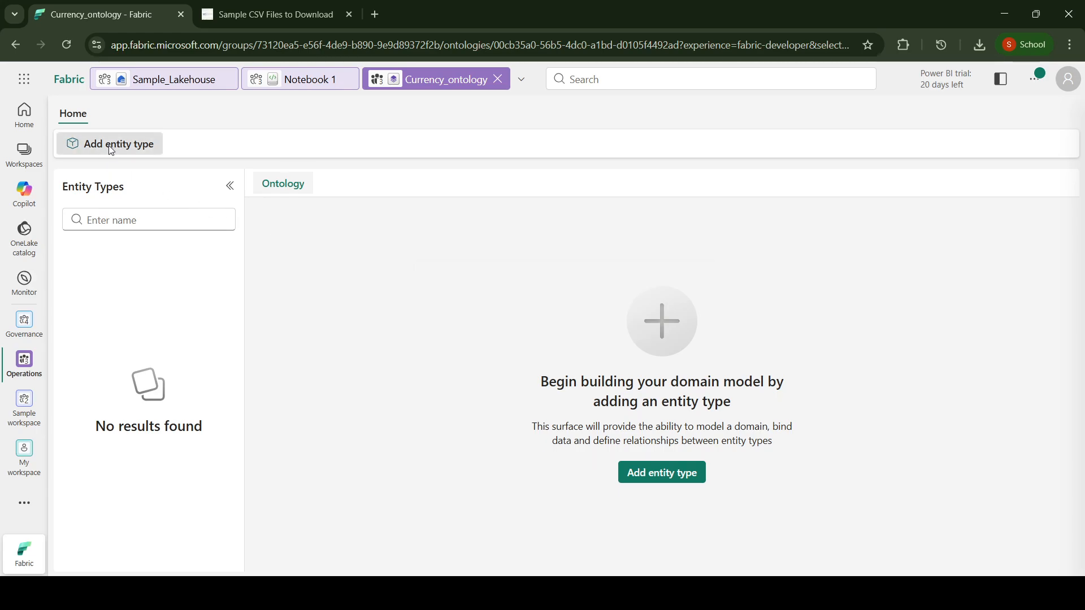
pyautogui.click(576, 355)
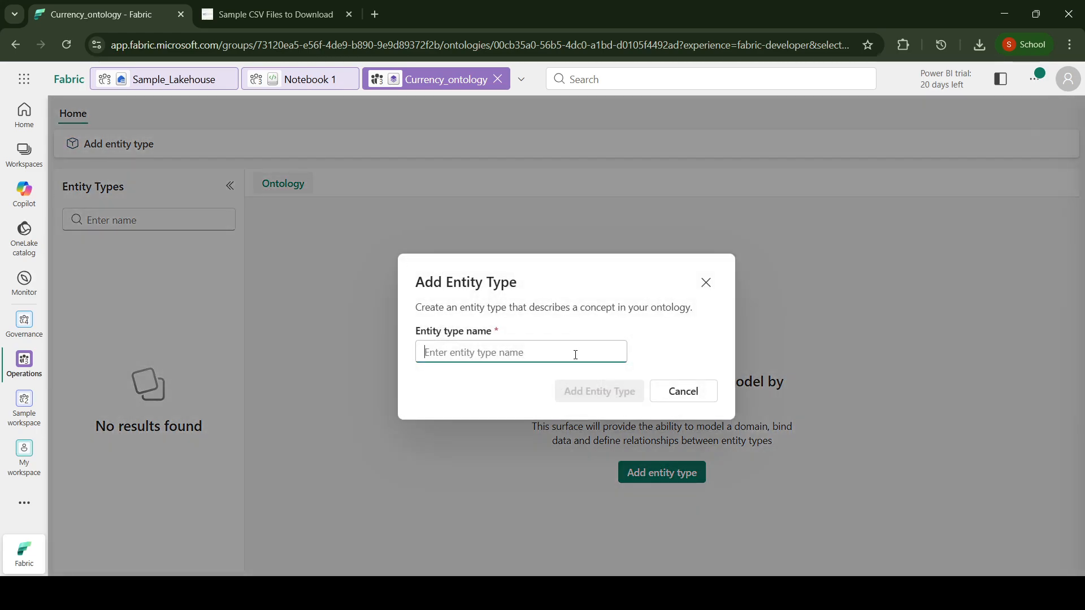
pyautogui.write('Country')
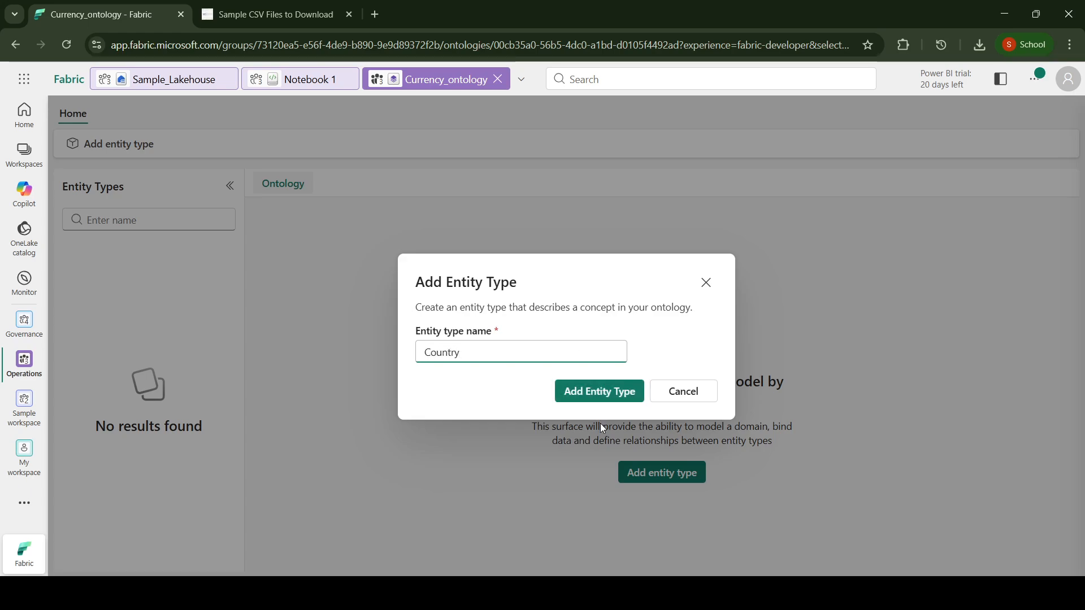
pyautogui.click(603, 393)
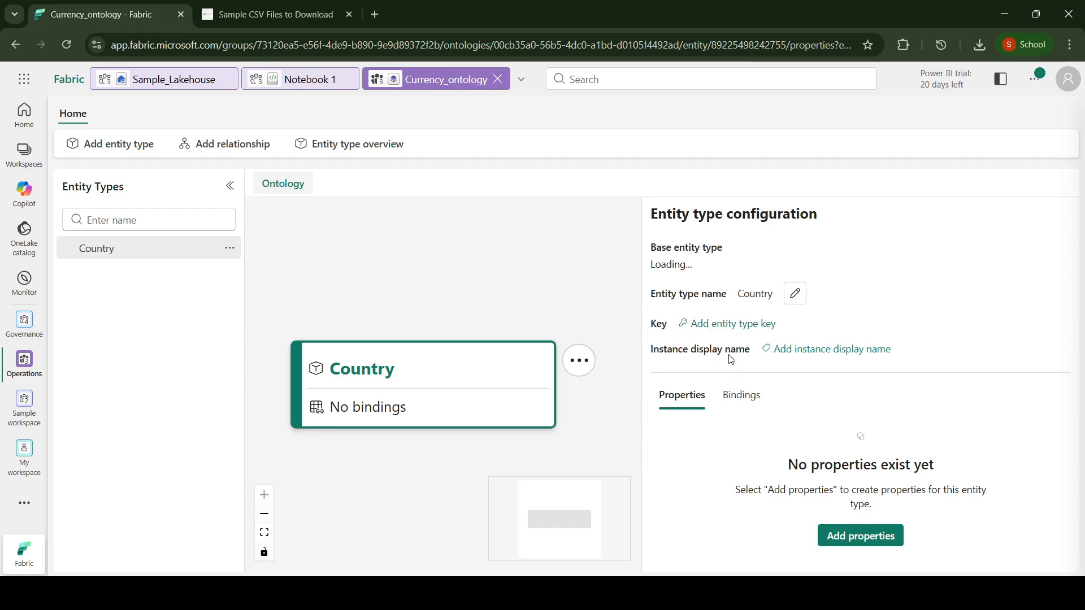
# Step: Start a data binding for the Country entity type with dbo/country_table from Sample_Lakehouse as its source
pyautogui.click(742, 400)
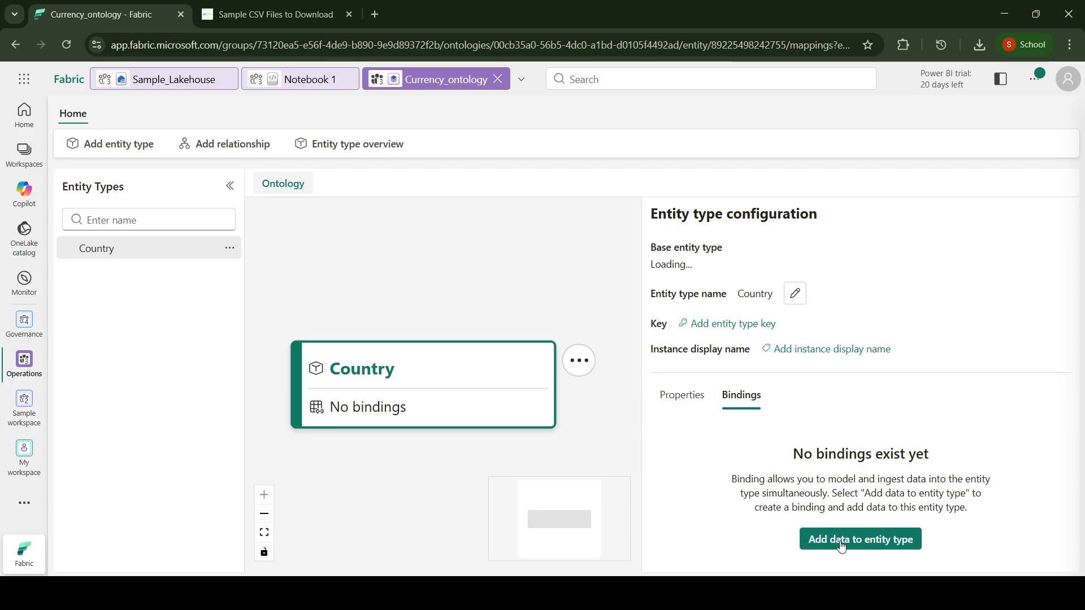
pyautogui.click(841, 541)
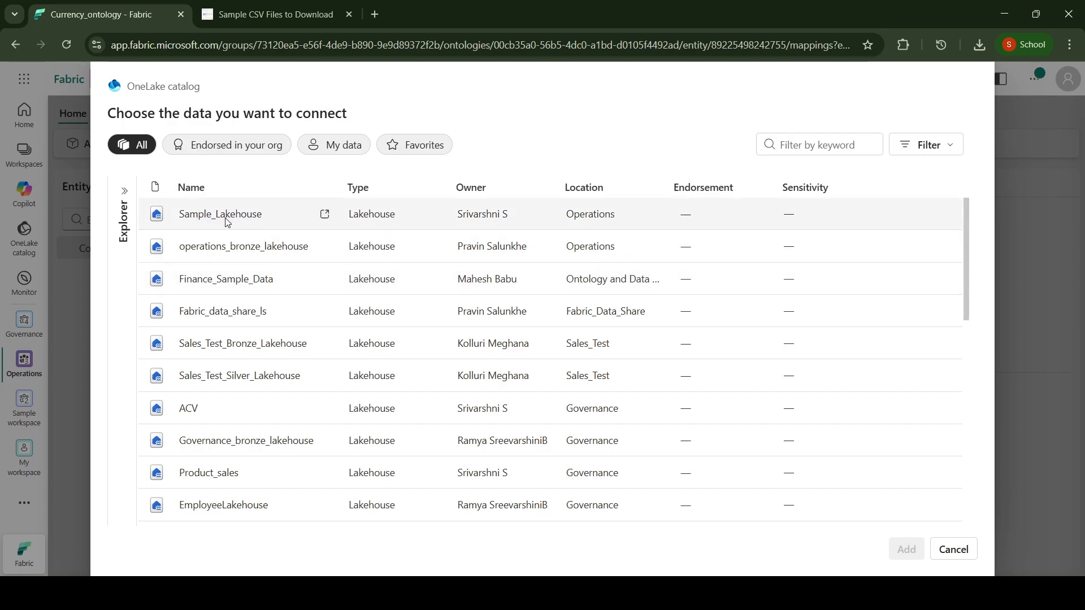
pyautogui.click(226, 222)
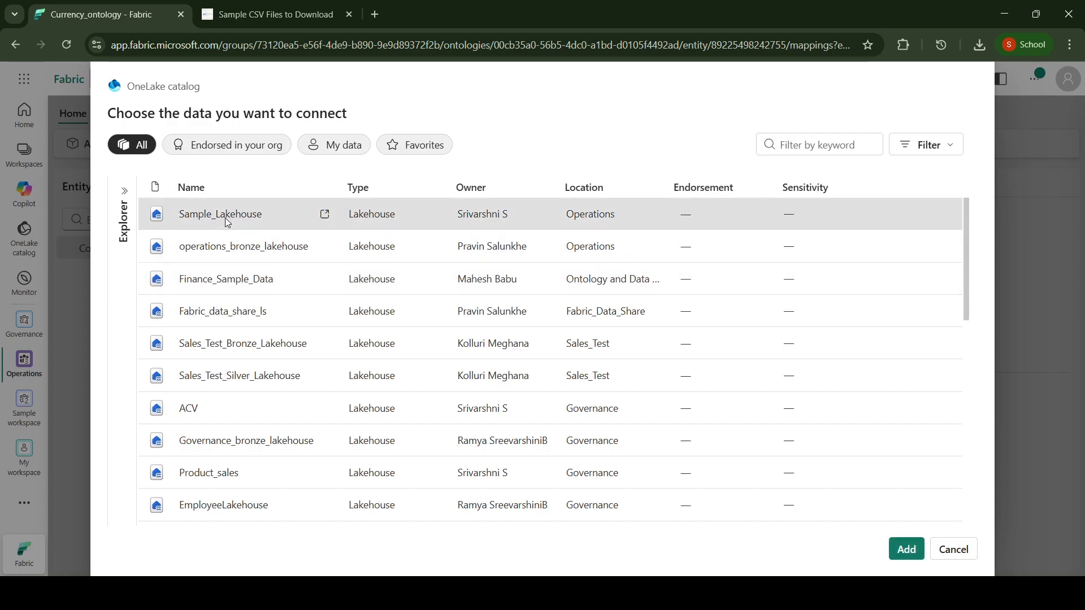
pyautogui.click(903, 552)
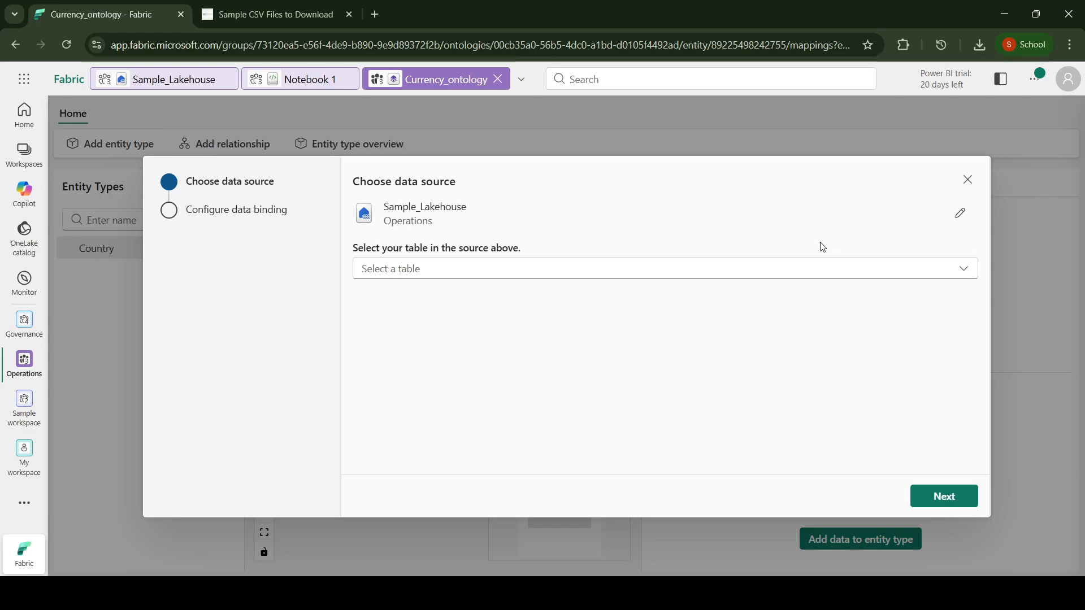
pyautogui.click(844, 270)
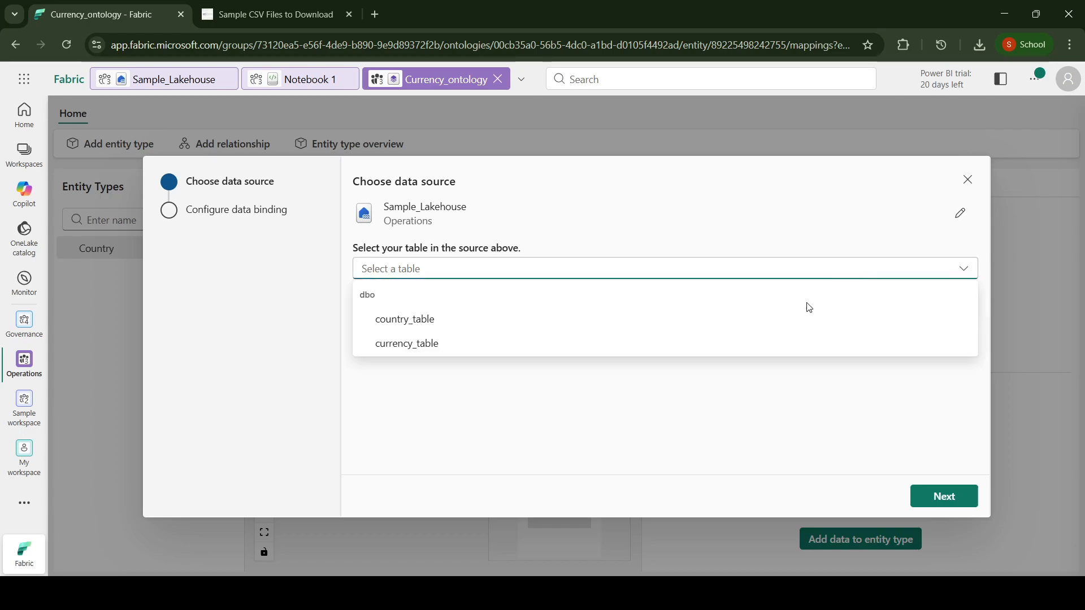
pyautogui.click(506, 327)
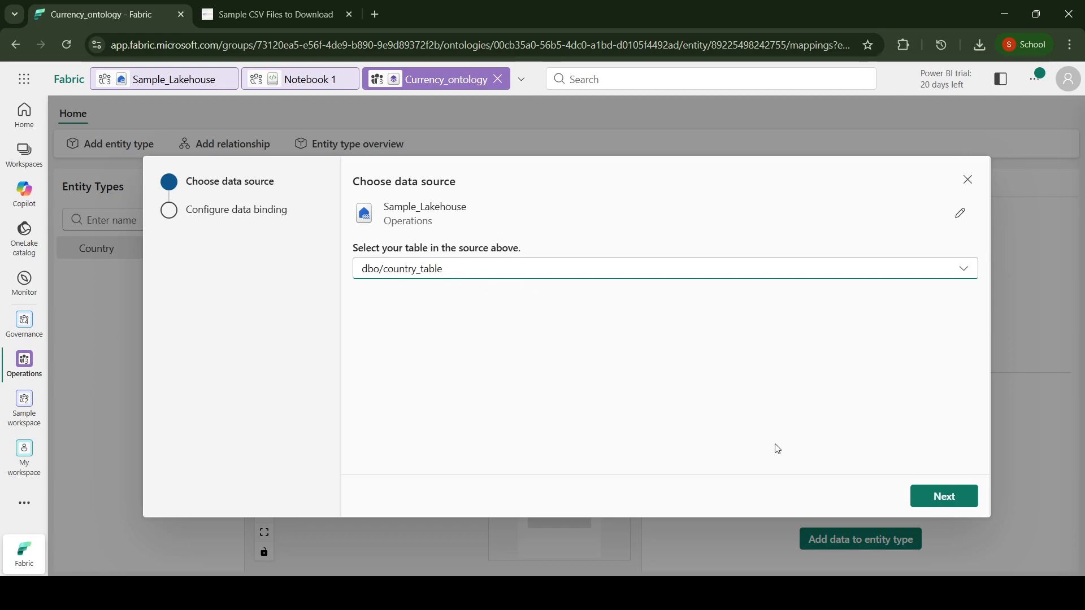
pyautogui.click(926, 503)
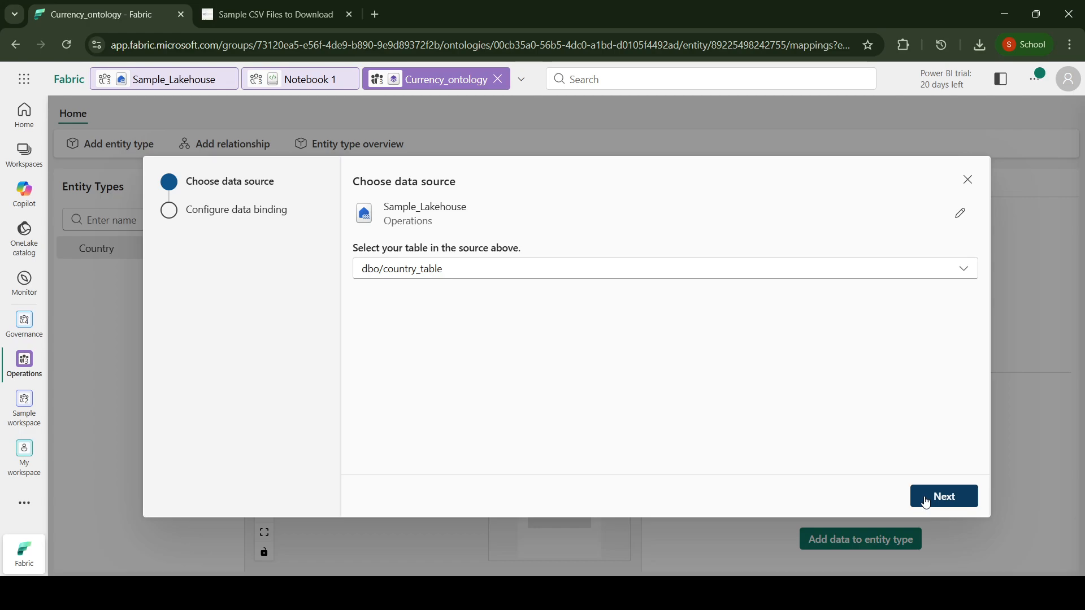
# Step: Review the static binding of the countryid, countryname and currencycode columns for Country and save it
pyautogui.scroll(-1, 607, 332)
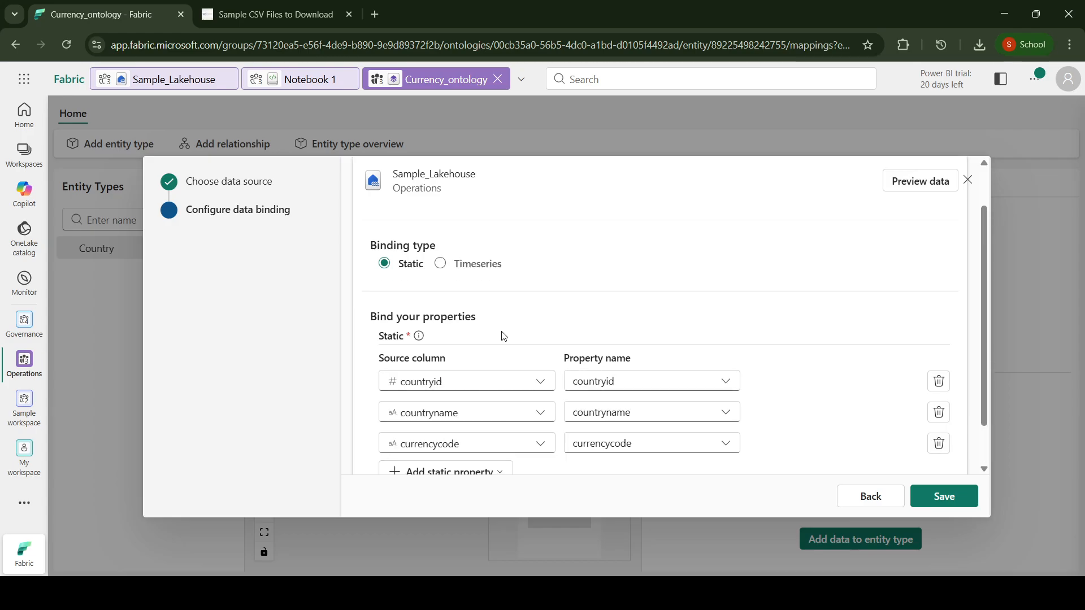
pyautogui.scroll(-1, 510, 364)
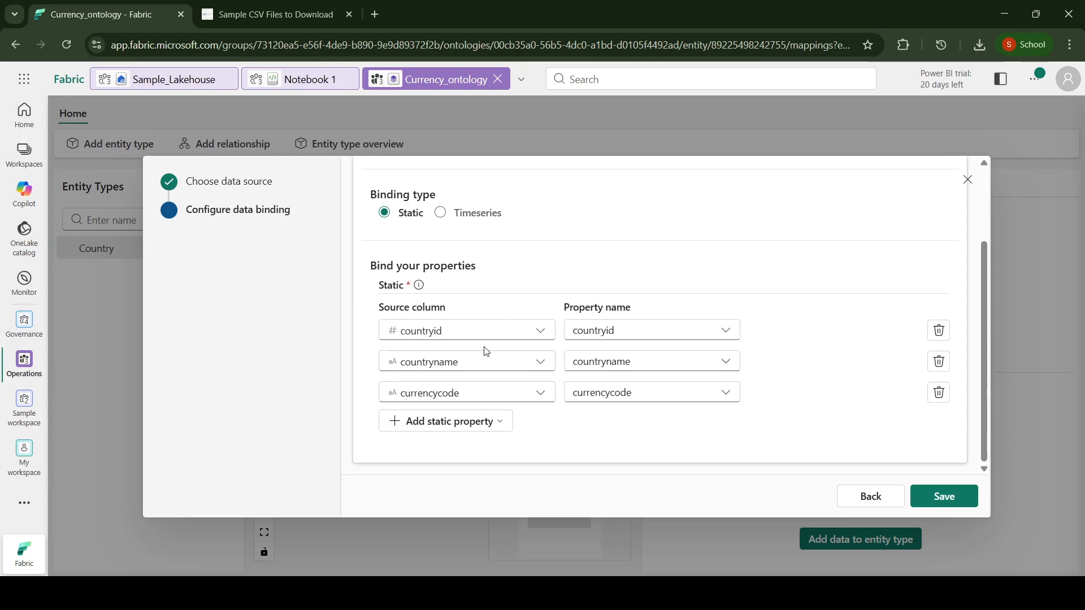
pyautogui.scroll(2, 534, 299)
pyautogui.scroll(-2, 524, 371)
pyautogui.scroll(2, 828, 320)
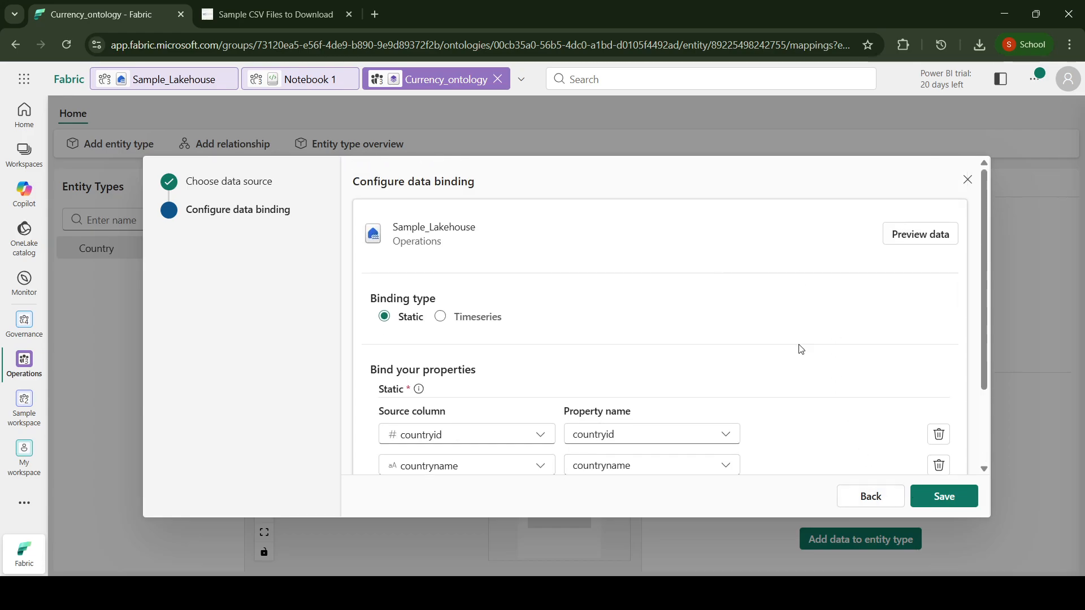
pyautogui.scroll(-2, 803, 353)
pyautogui.click(933, 496)
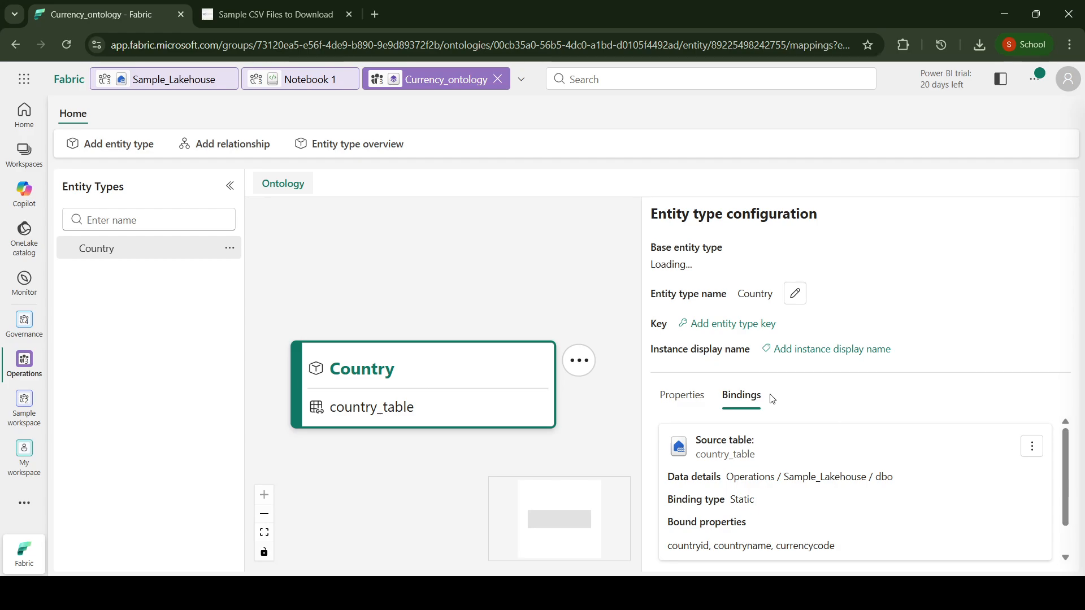
# Step: Check the Country entity type's bound properties and set countryid as its entity type key
pyautogui.click(682, 397)
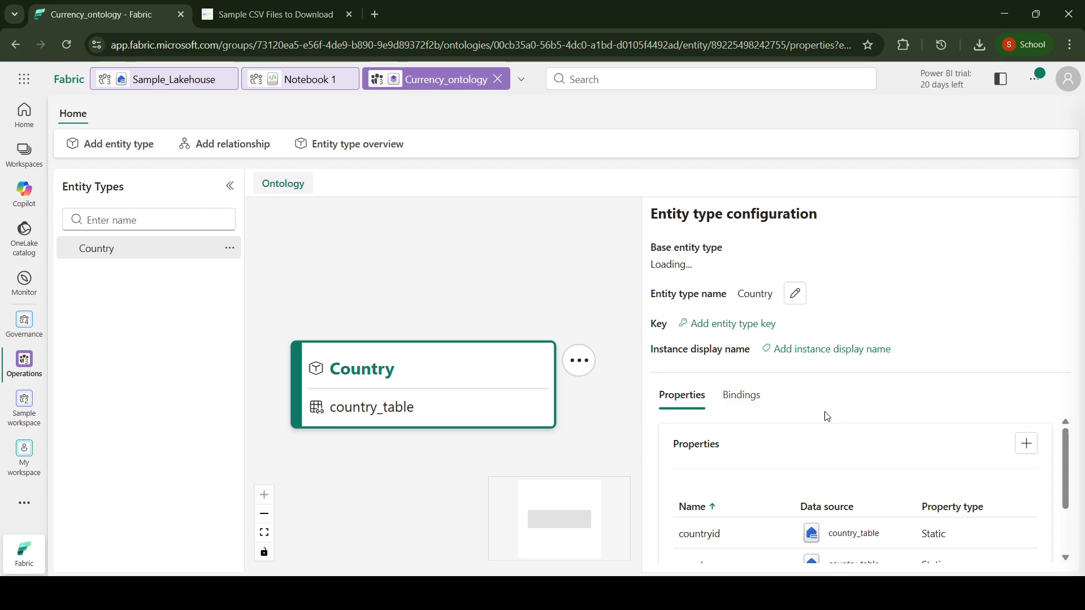
pyautogui.scroll(-2, 823, 468)
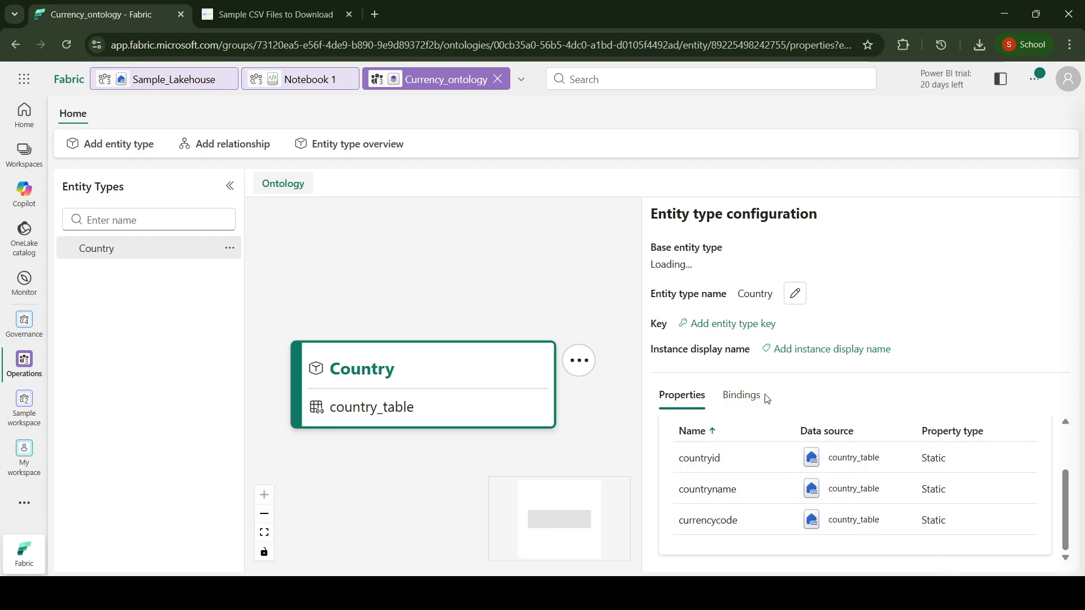
pyautogui.click(715, 326)
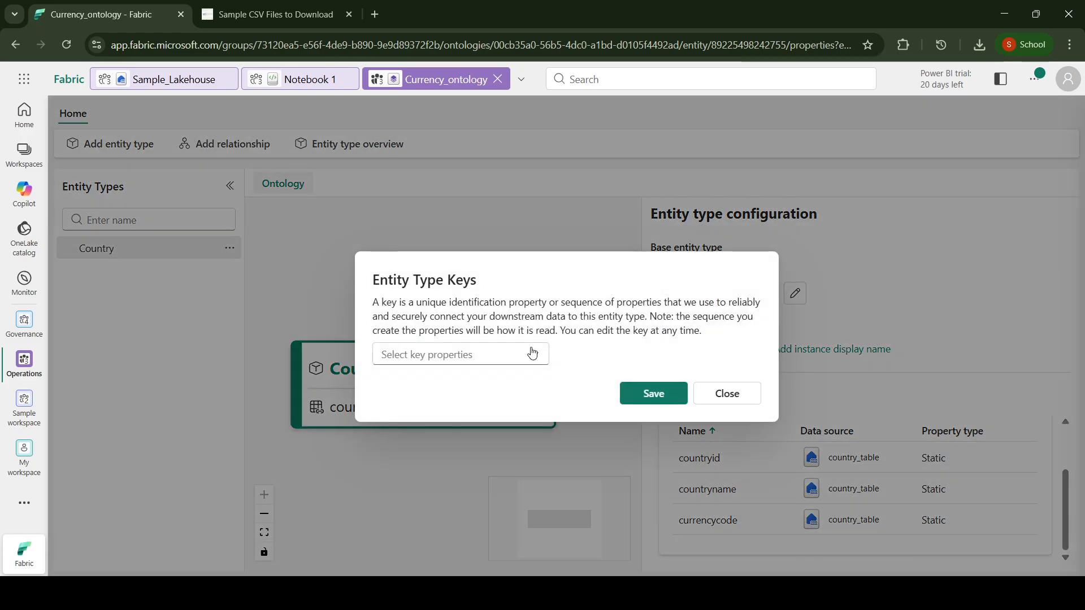
pyautogui.click(535, 360)
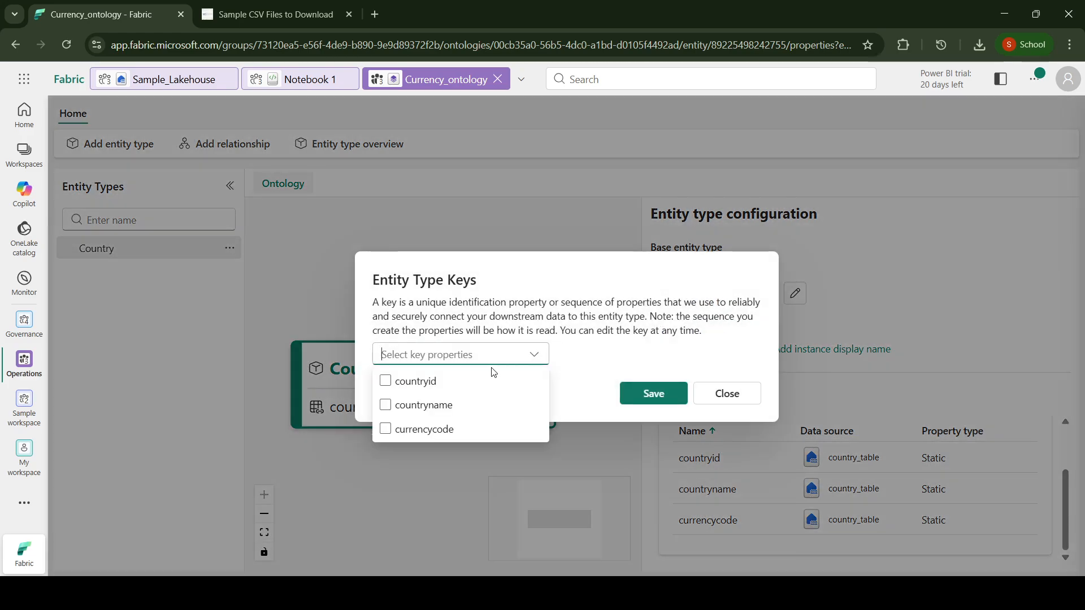
pyautogui.click(426, 382)
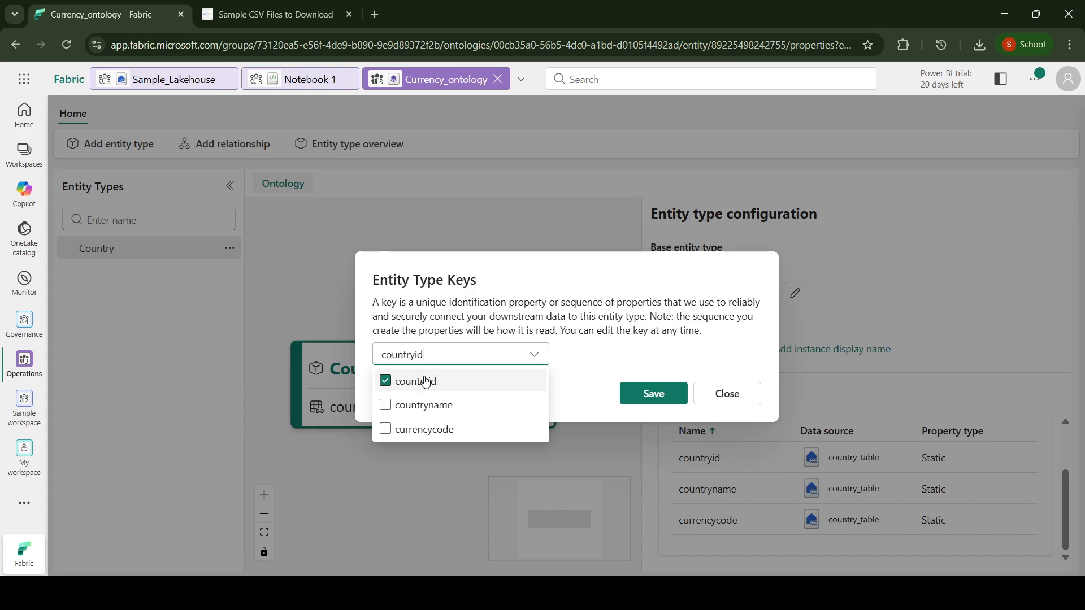
pyautogui.click(653, 395)
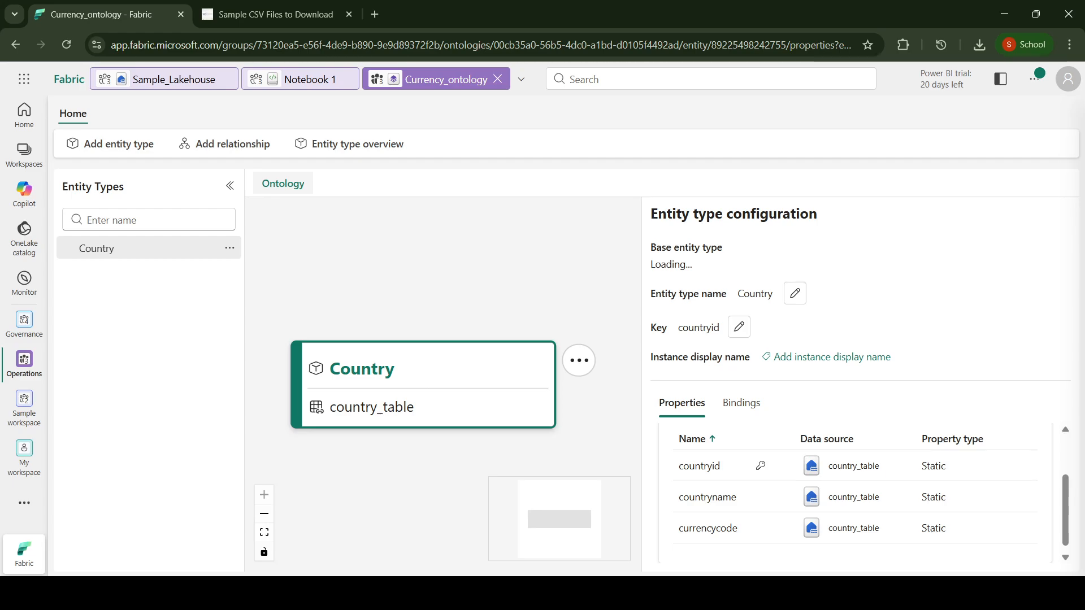
pyautogui.click(988, 278)
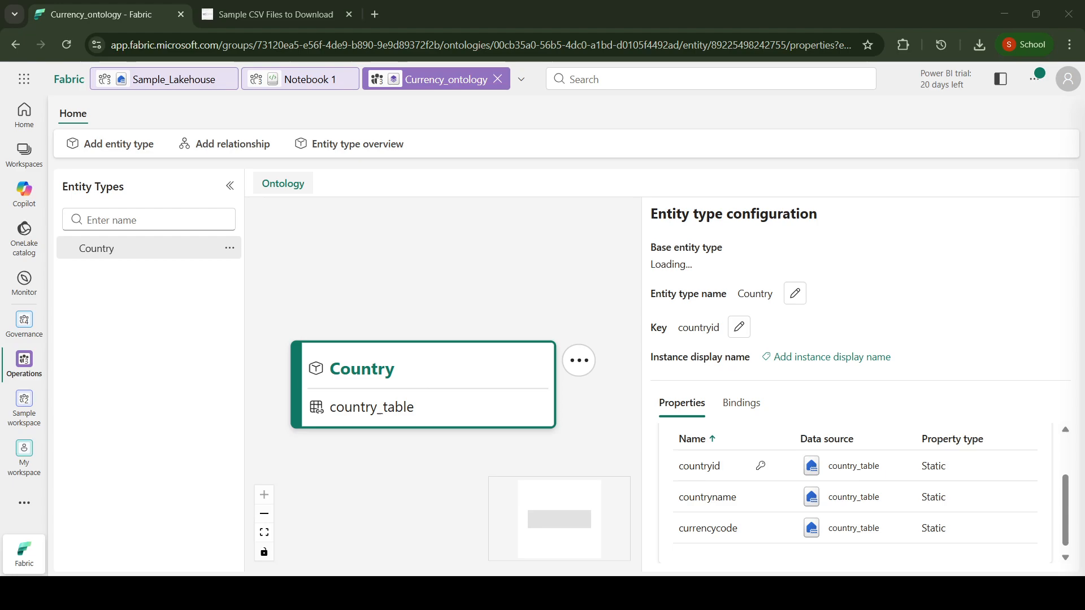
pyautogui.click(528, 400)
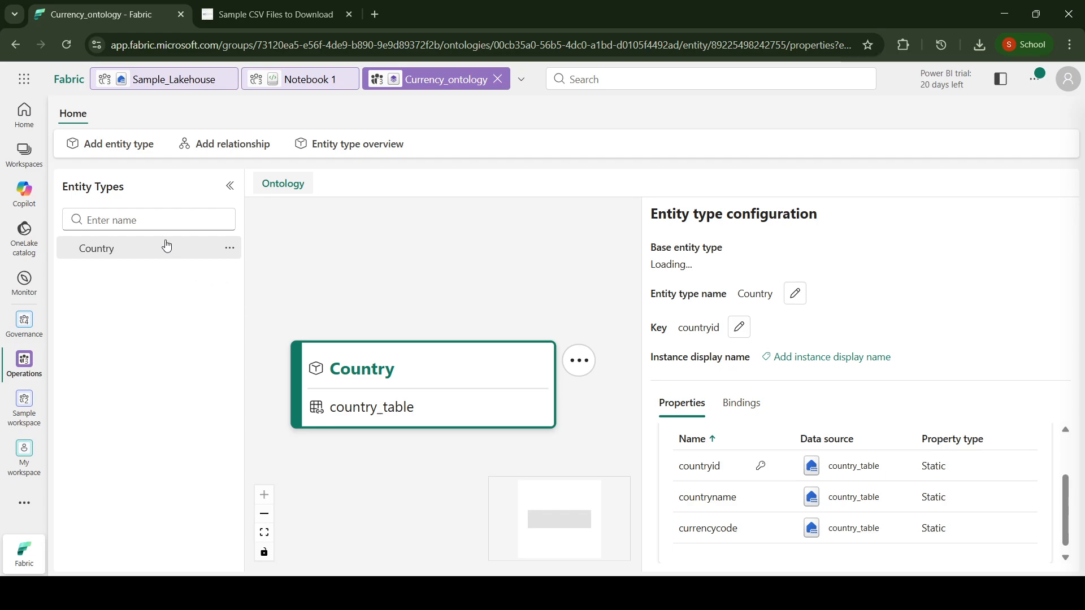
# Step: Add an entity type named Currency to the Currency_ontology ontology
pyautogui.click(129, 144)
pyautogui.click(452, 357)
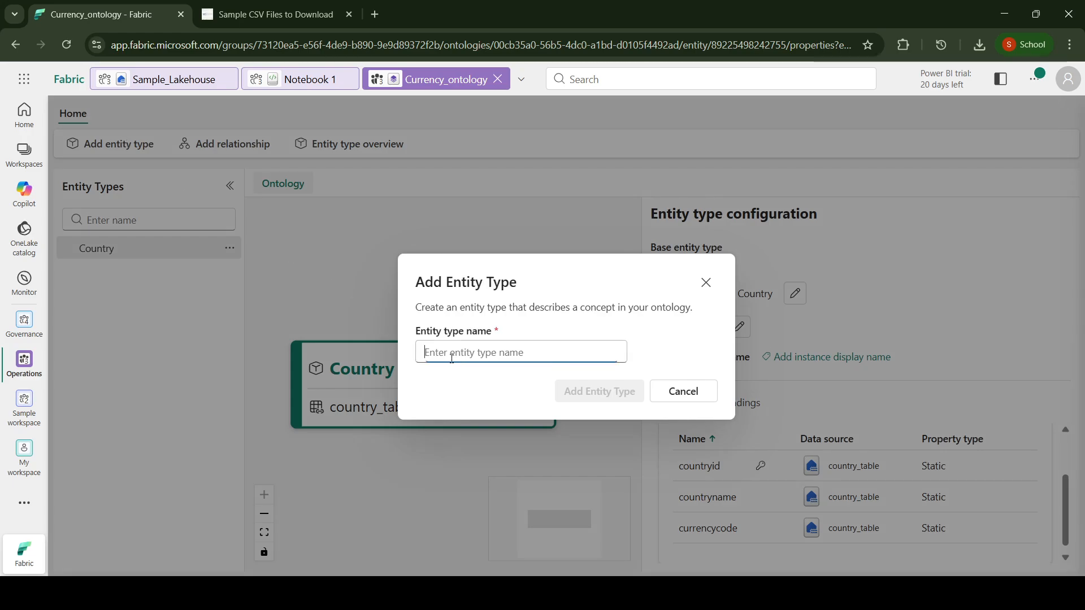
pyautogui.write('Curr')
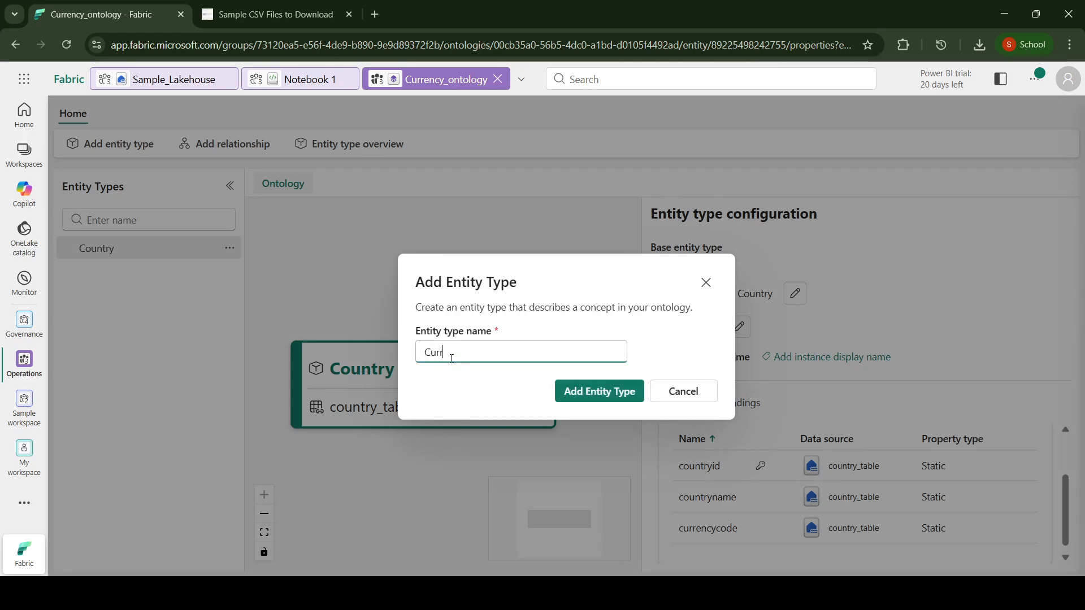
pyautogui.write('ency')
pyautogui.click(592, 392)
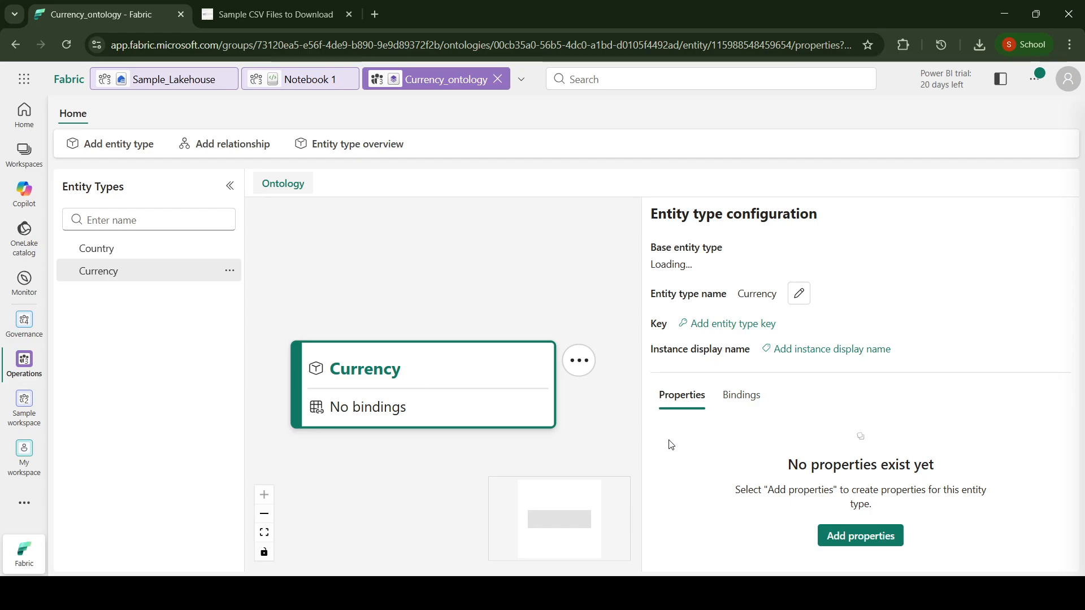
# Step: Start a data binding for the Currency entity type with dbo/currency_table from Sample_Lakehouse as its source
pyautogui.click(753, 395)
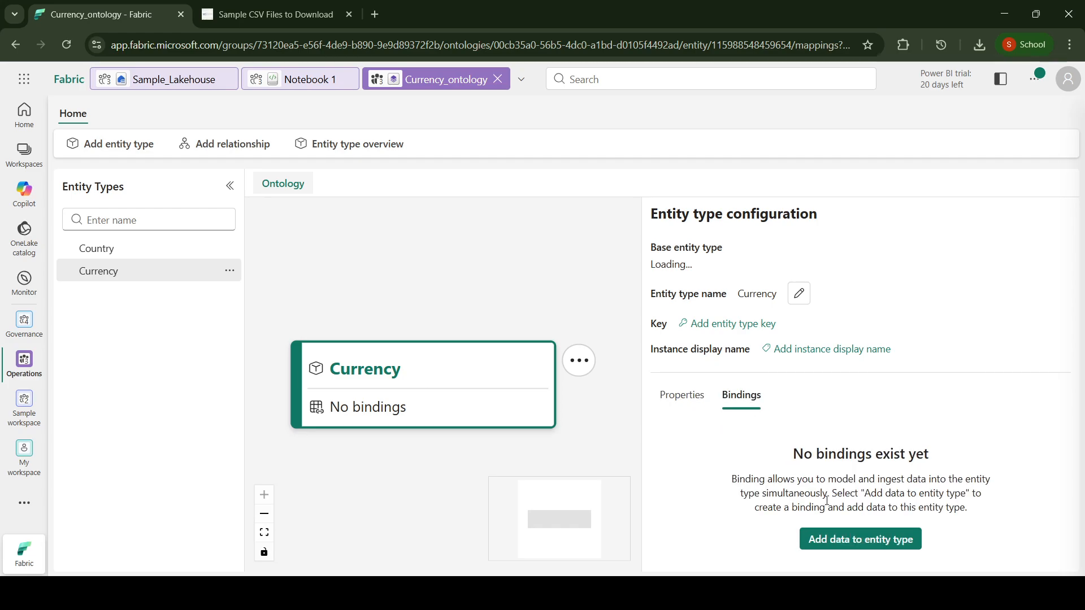
pyautogui.click(840, 542)
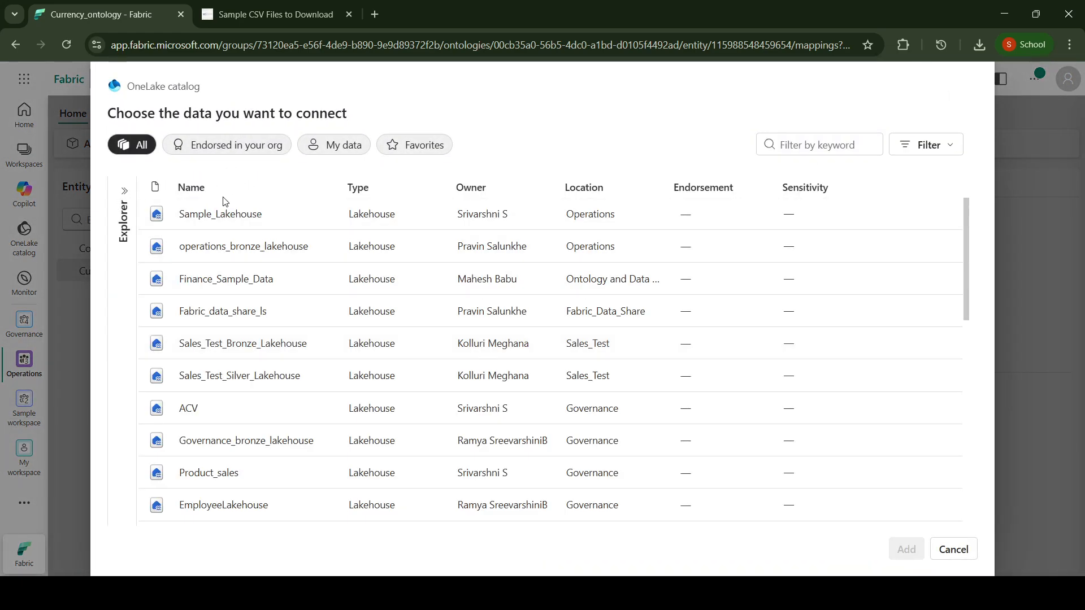
pyautogui.click(222, 215)
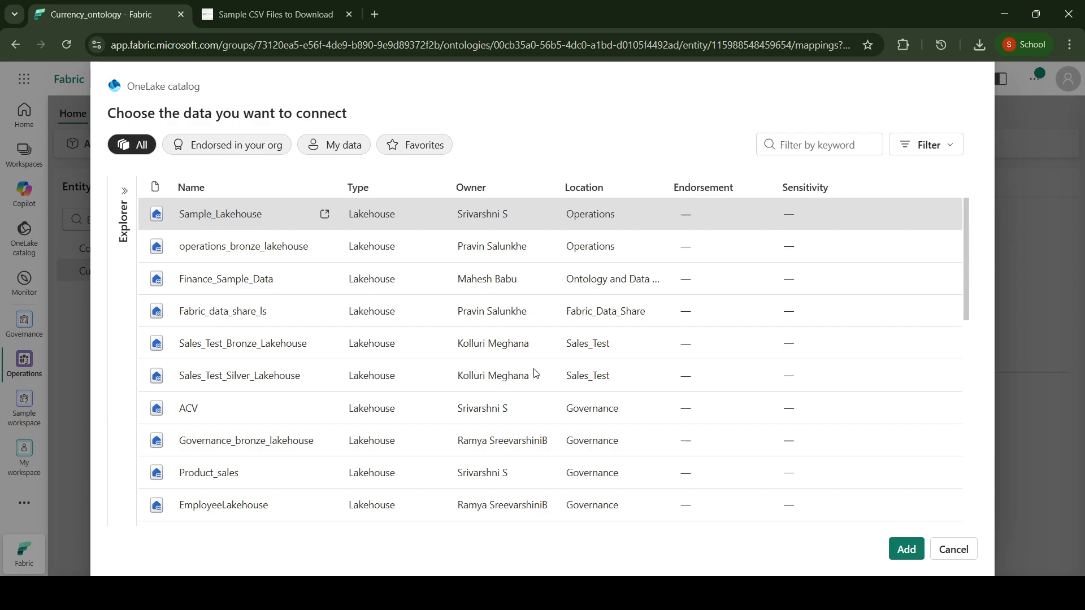
pyautogui.click(905, 551)
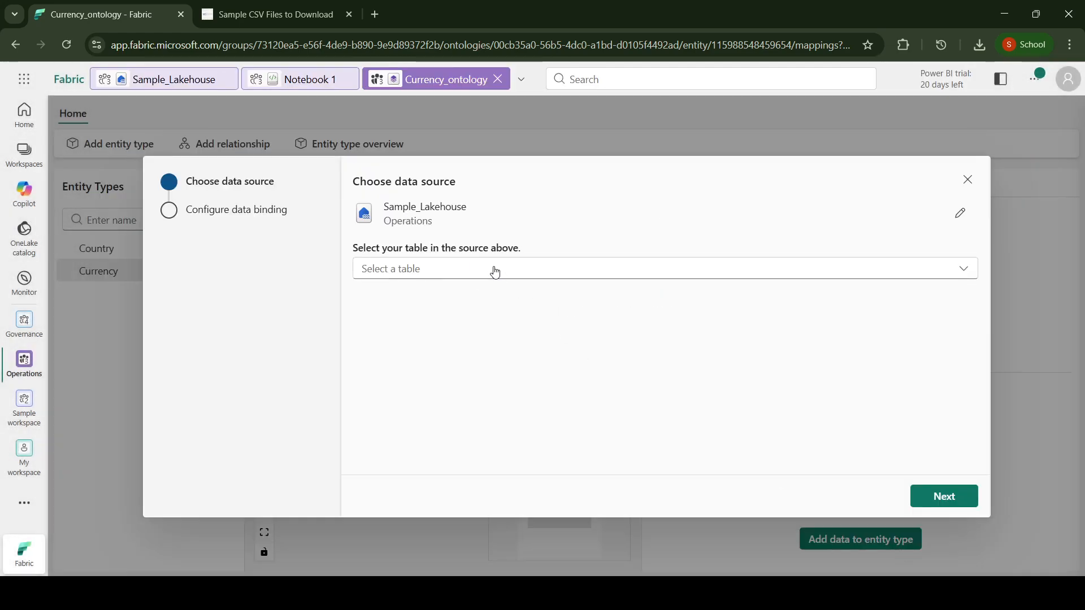
pyautogui.click(493, 270)
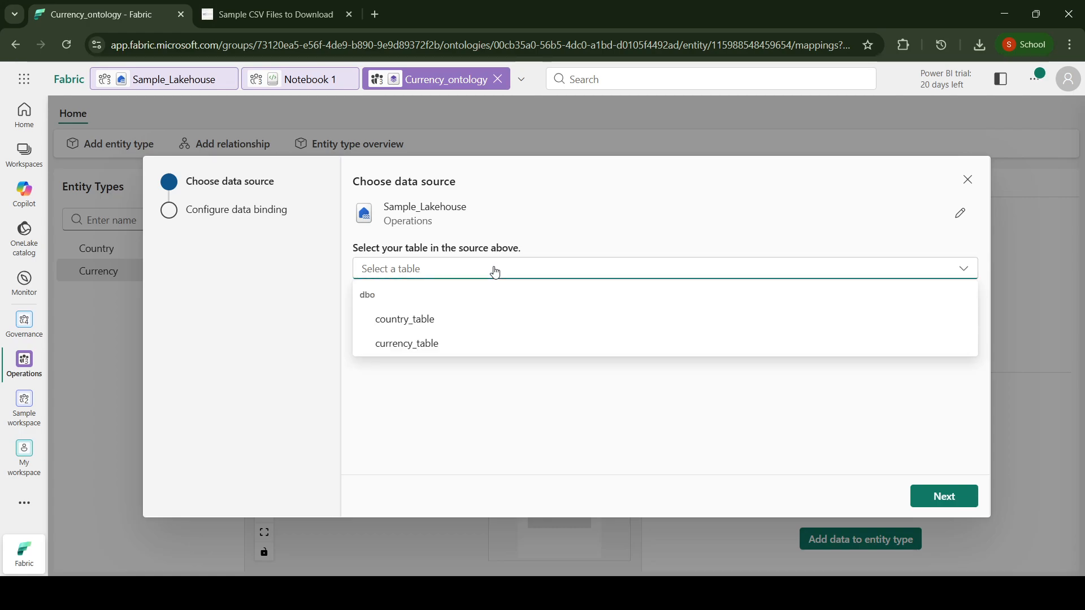
pyautogui.click(468, 345)
pyautogui.click(931, 495)
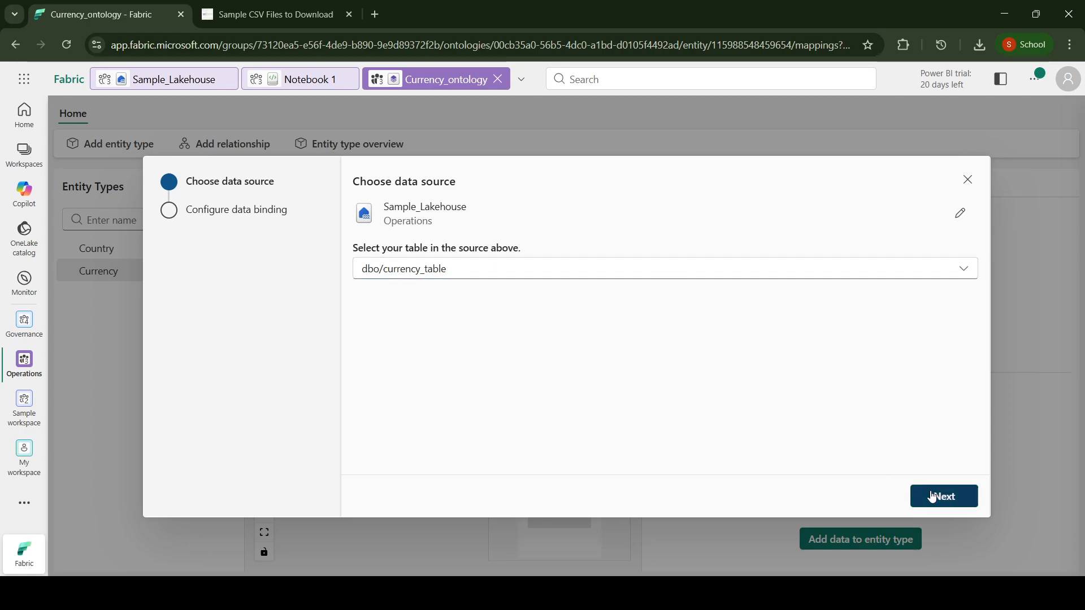
# Step: Review the static binding of the code, symbol and name columns for Currency and save it
pyautogui.scroll(-2, 693, 366)
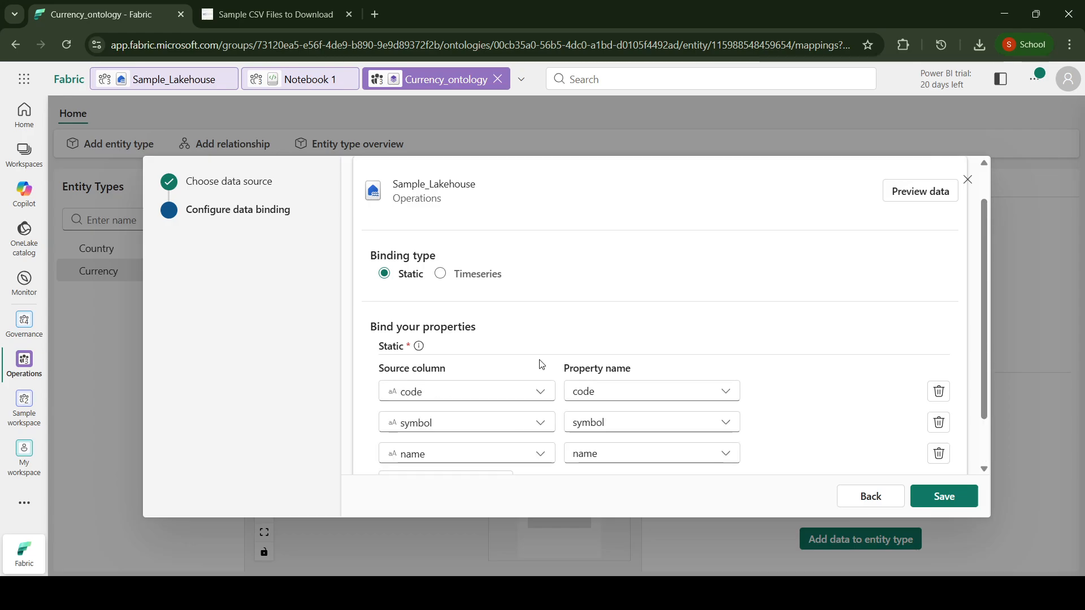
pyautogui.scroll(-2, 578, 398)
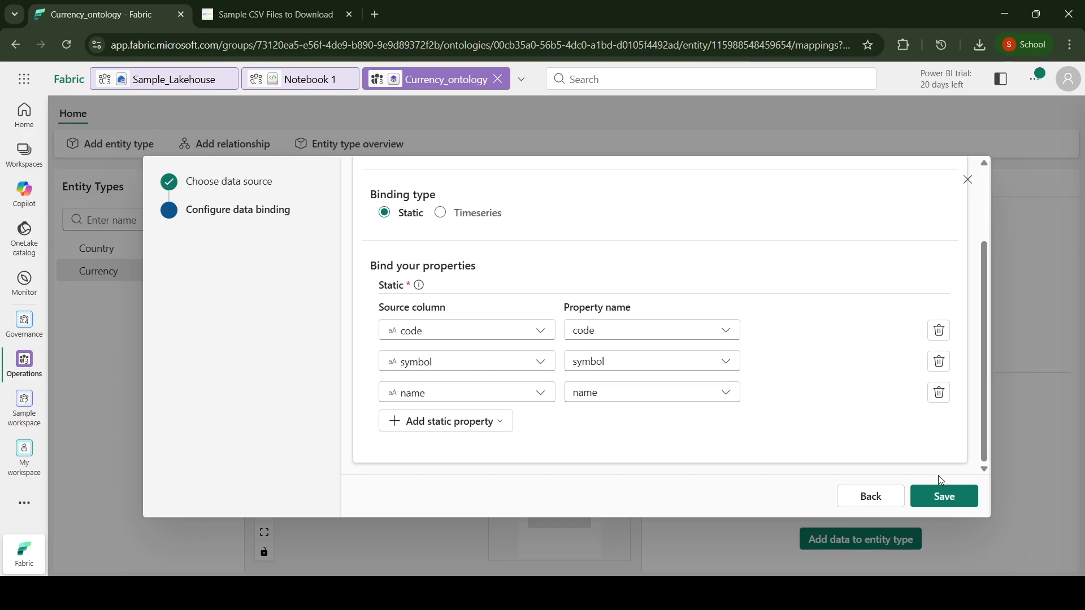
pyautogui.scroll(2, 842, 373)
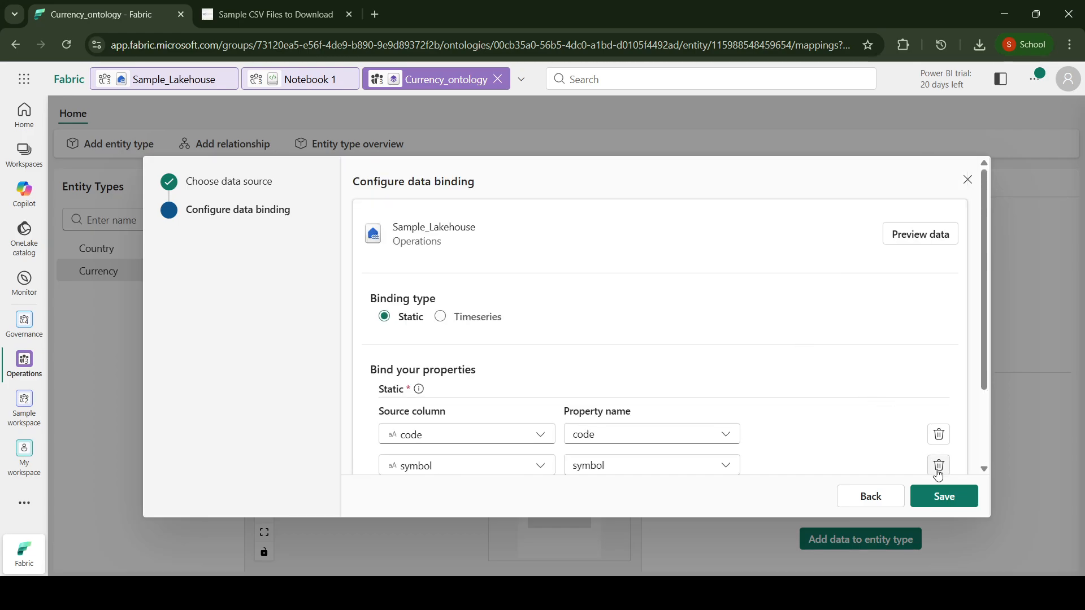
pyautogui.click(943, 495)
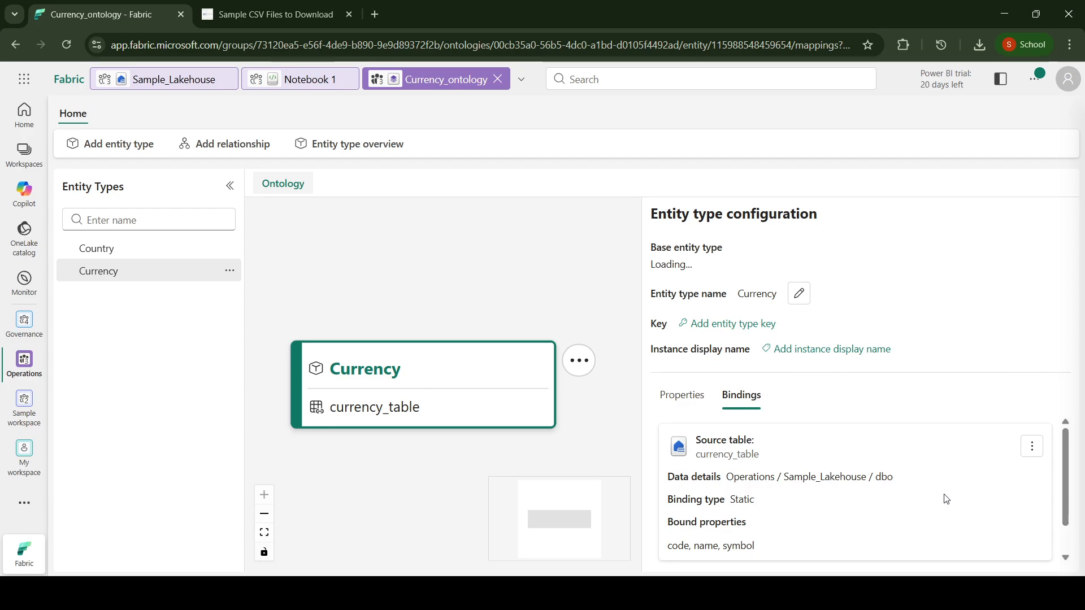
# Step: Check the Currency entity type's bound properties and set code as its entity type key
pyautogui.click(681, 397)
pyautogui.scroll(-2, 781, 465)
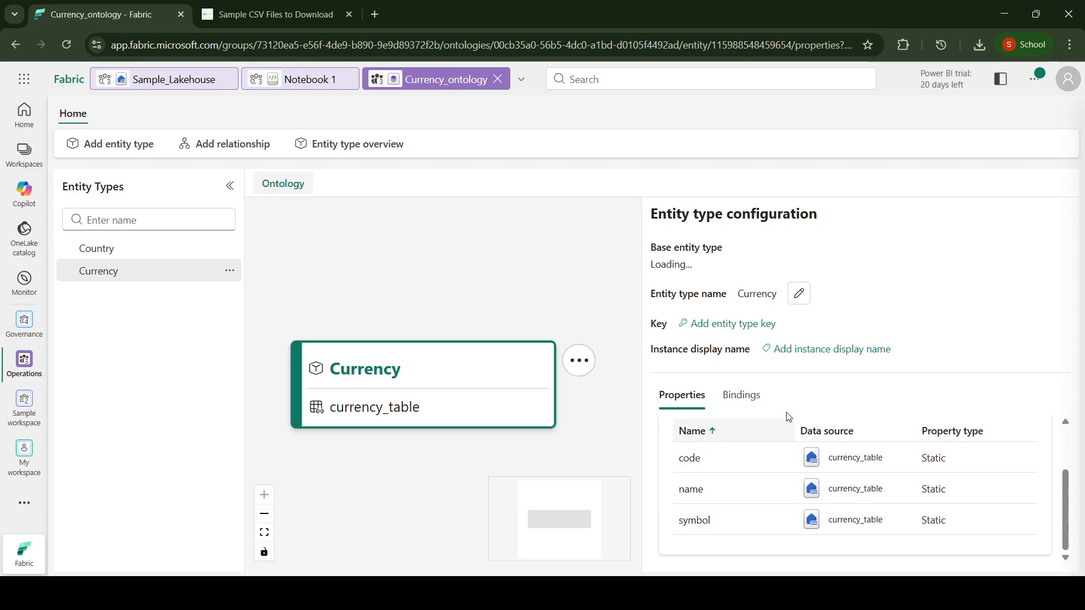
pyautogui.click(731, 328)
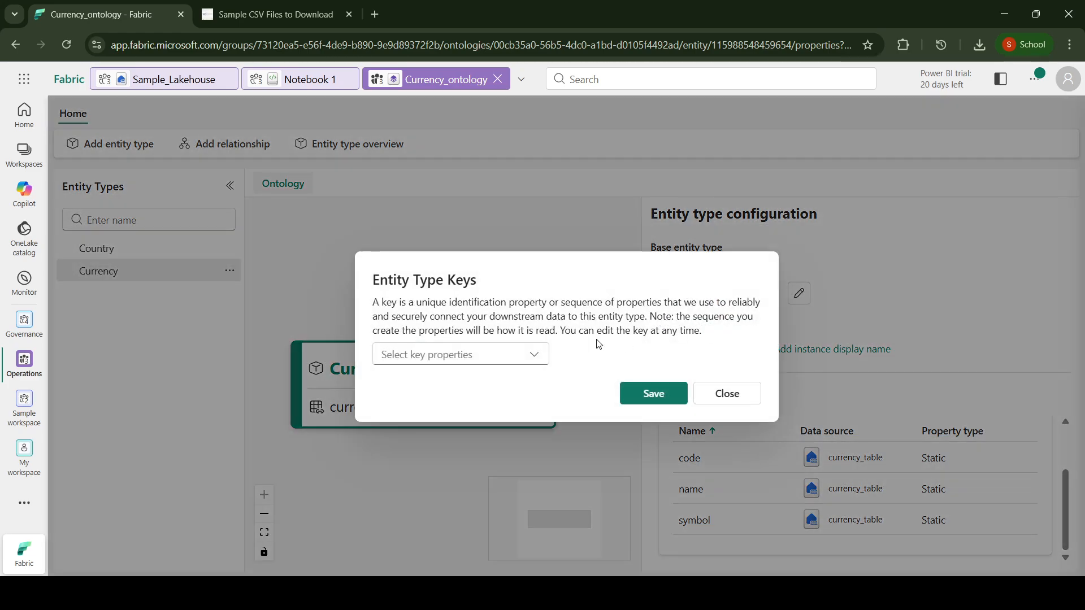
pyautogui.click(535, 354)
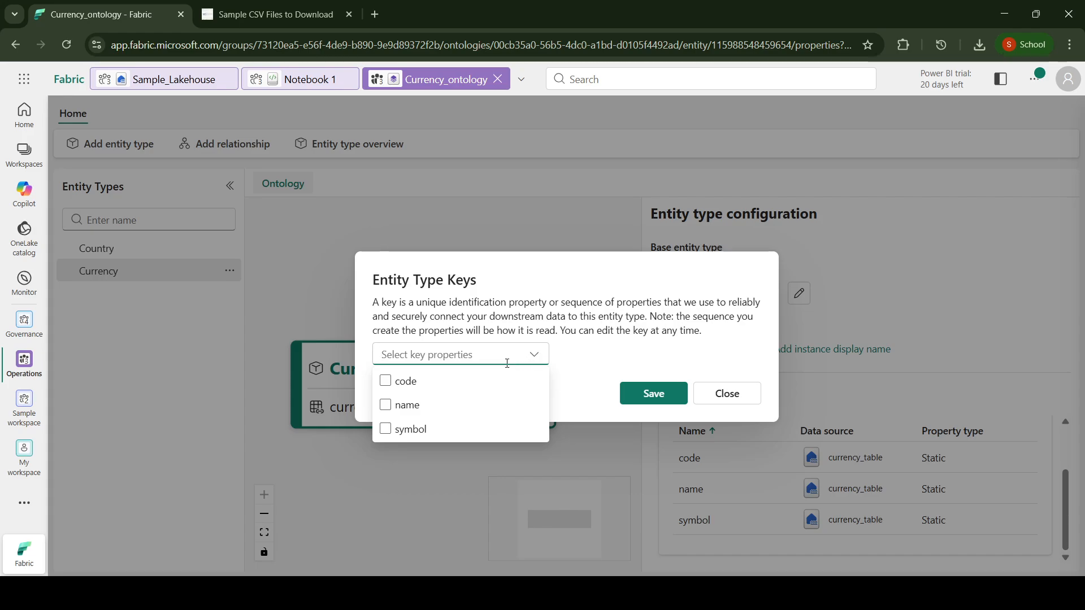
pyautogui.click(386, 382)
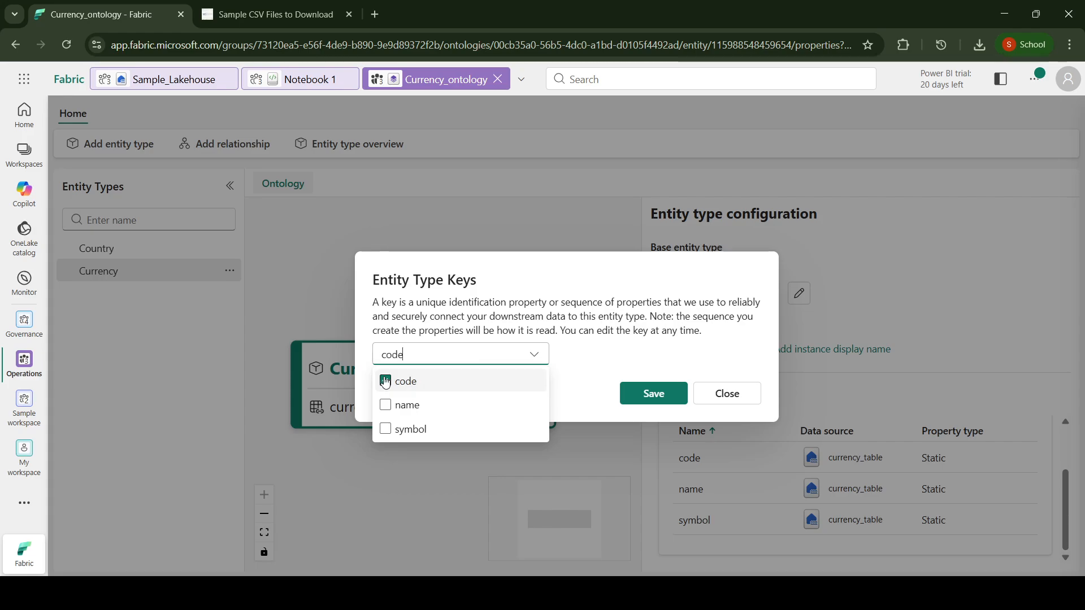
pyautogui.click(662, 398)
pyautogui.click(663, 396)
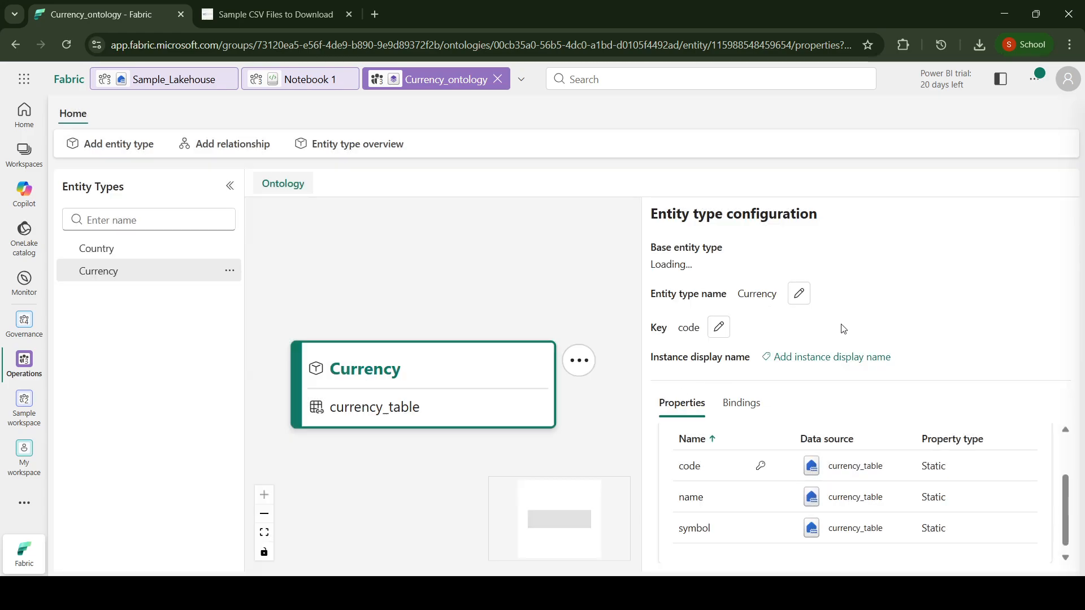
# Step: Check the Country and Currency entity types, and add a relationship type named country_uses_currency with Country as source and Currency as target
pyautogui.click(139, 249)
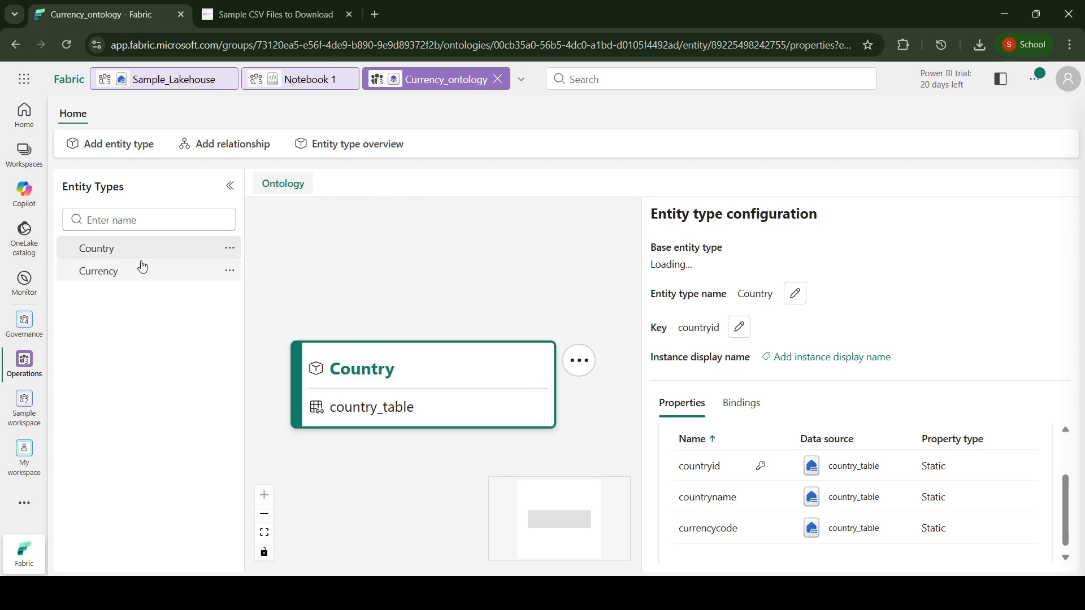
pyautogui.click(142, 266)
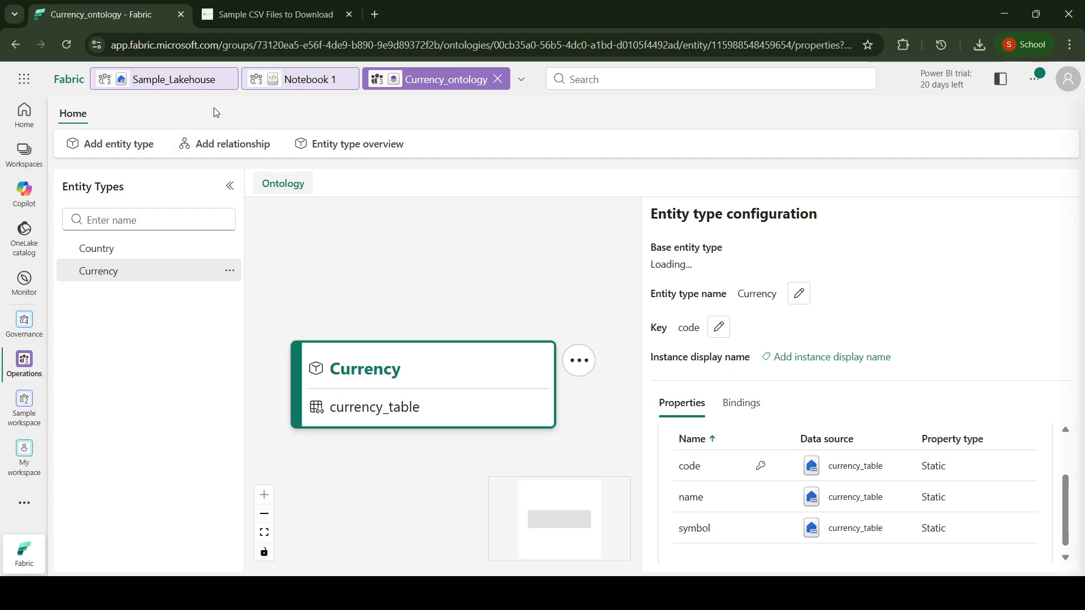
pyautogui.click(220, 140)
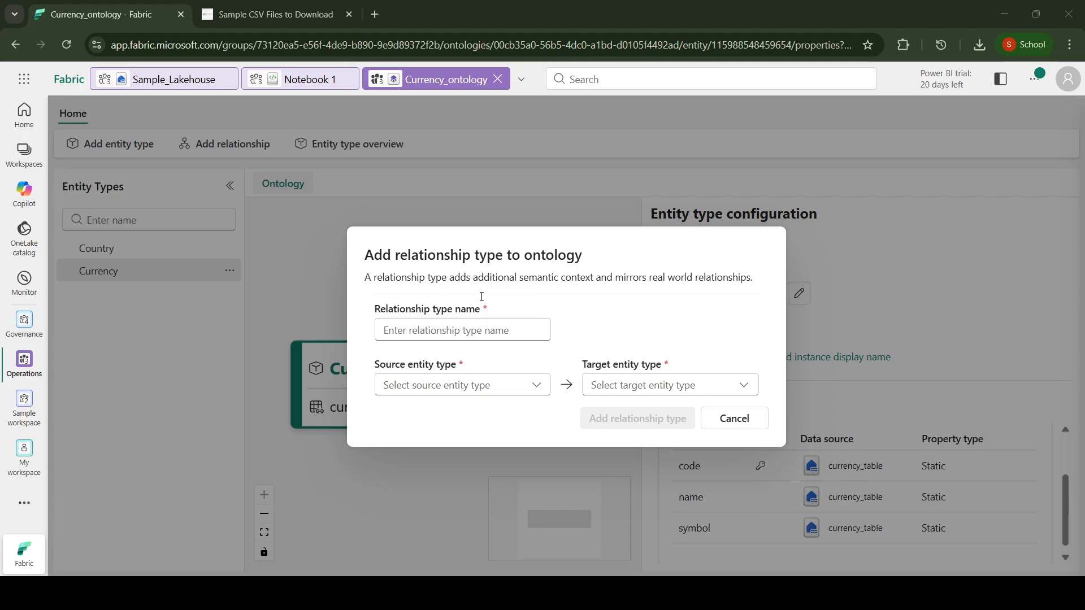
pyautogui.write('country_uses_currency')
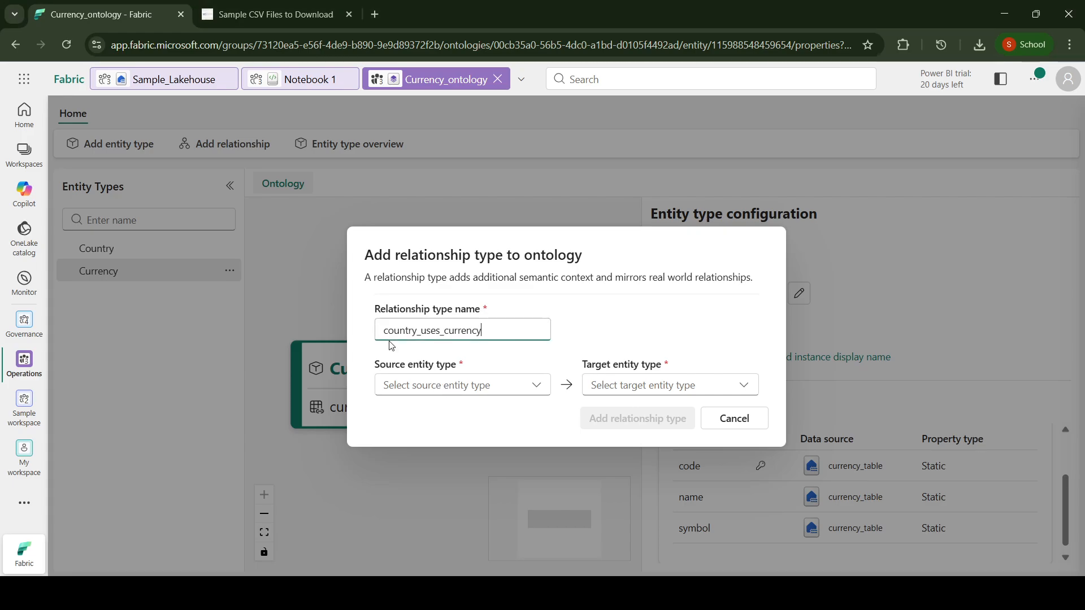
pyautogui.click(456, 386)
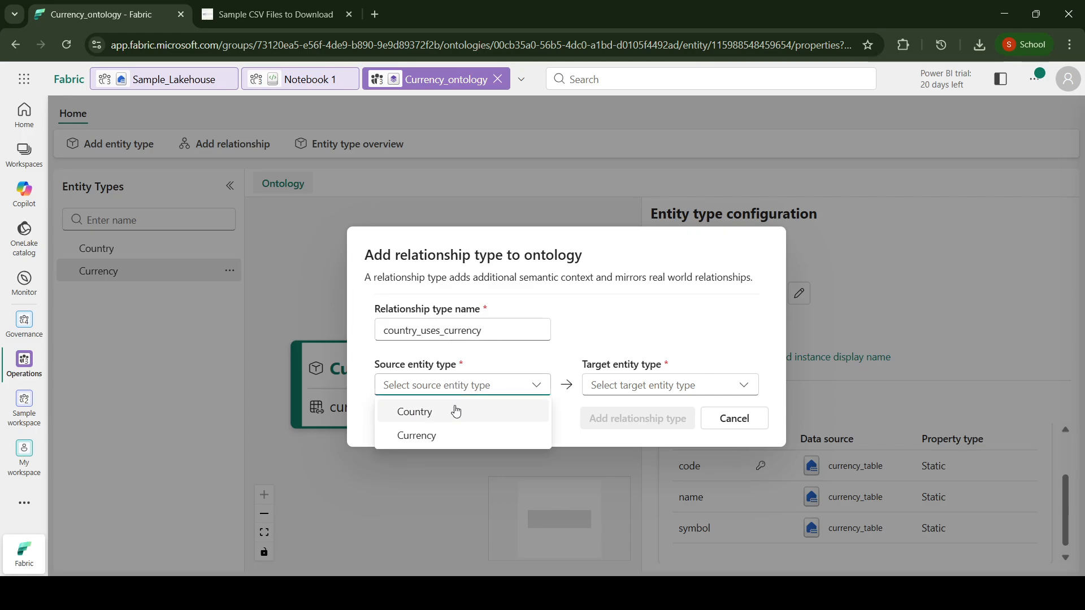
pyautogui.click(454, 411)
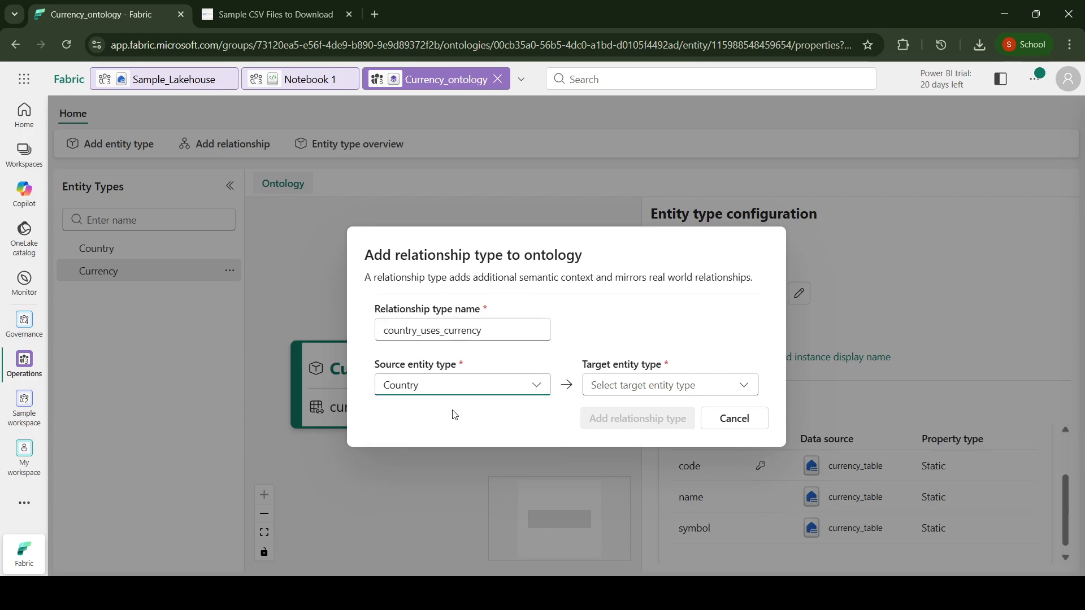
pyautogui.click(648, 387)
pyautogui.click(647, 447)
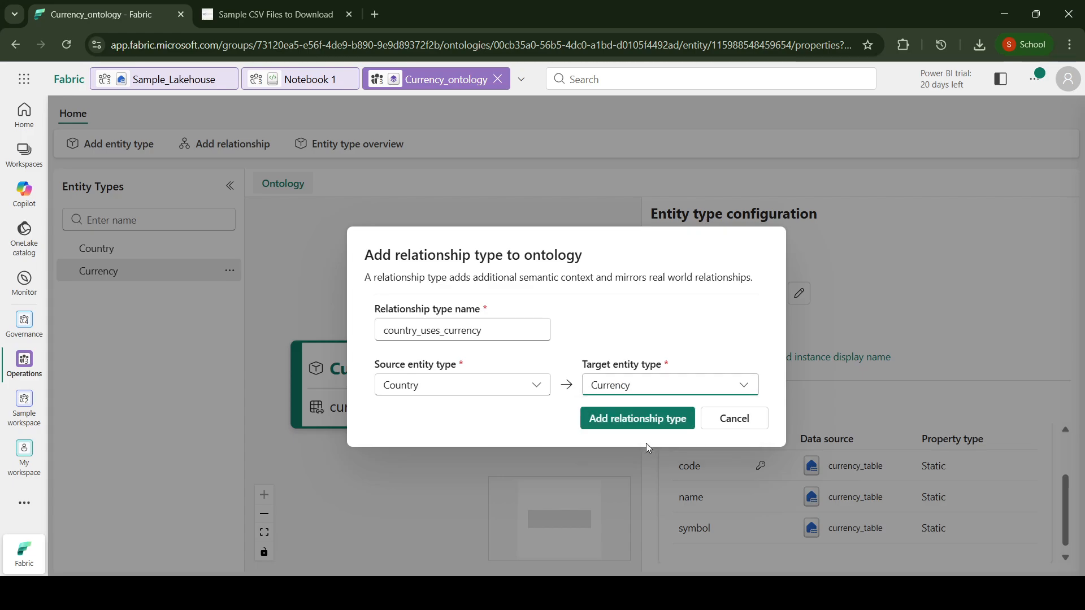
pyautogui.click(627, 420)
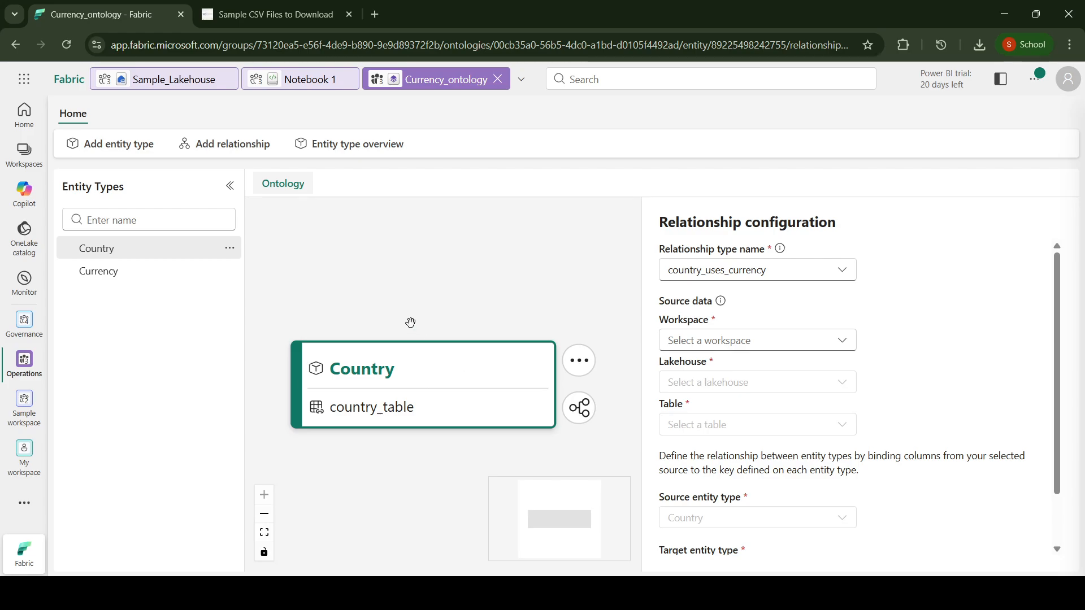
# Step: Set the country_uses_currency relationship's source data to country_table in the dbo schema of Sample_Lakehouse, Operations workspace
pyautogui.scroll(-1, 412, 320)
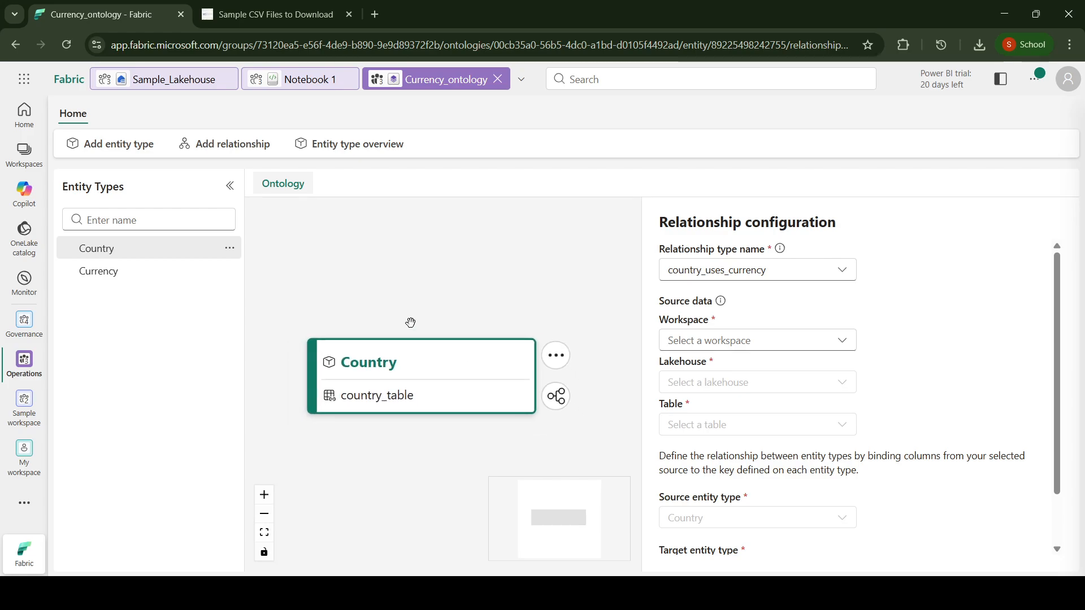
pyautogui.click(726, 341)
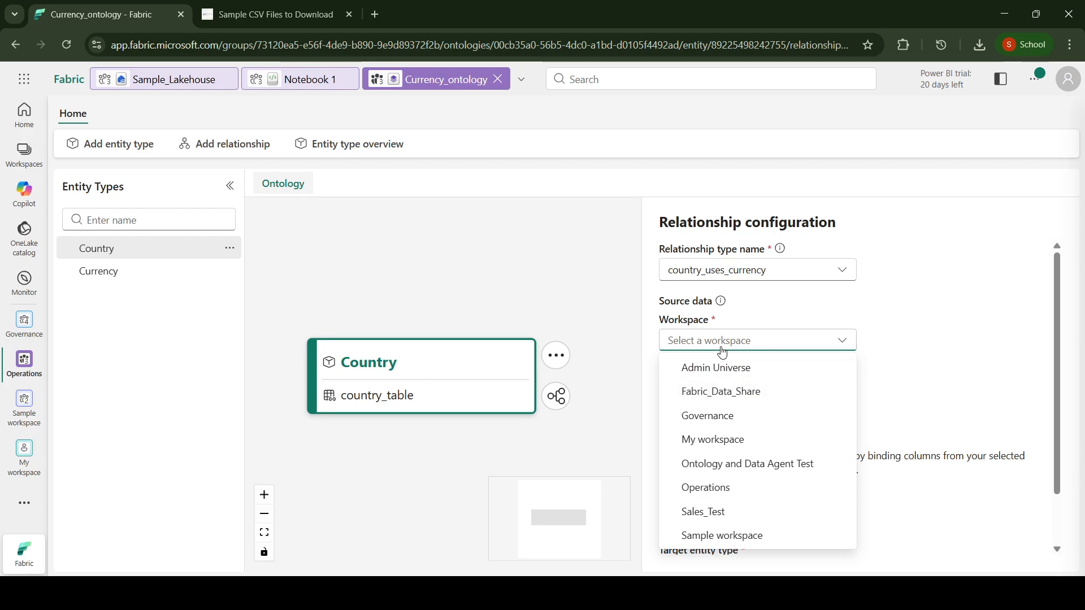
pyautogui.scroll(-1, 756, 449)
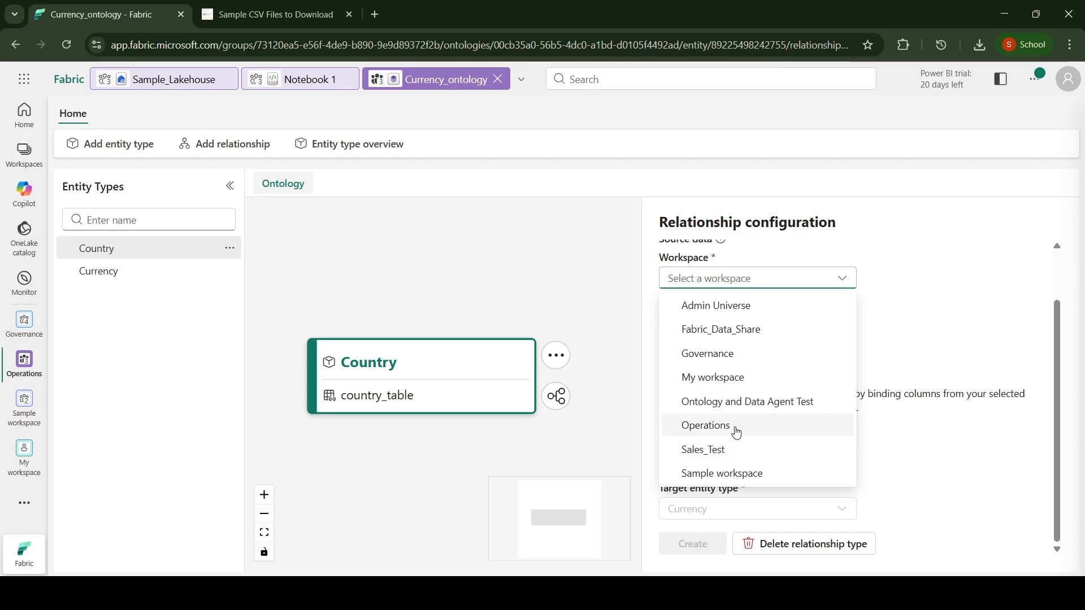
pyautogui.click(737, 432)
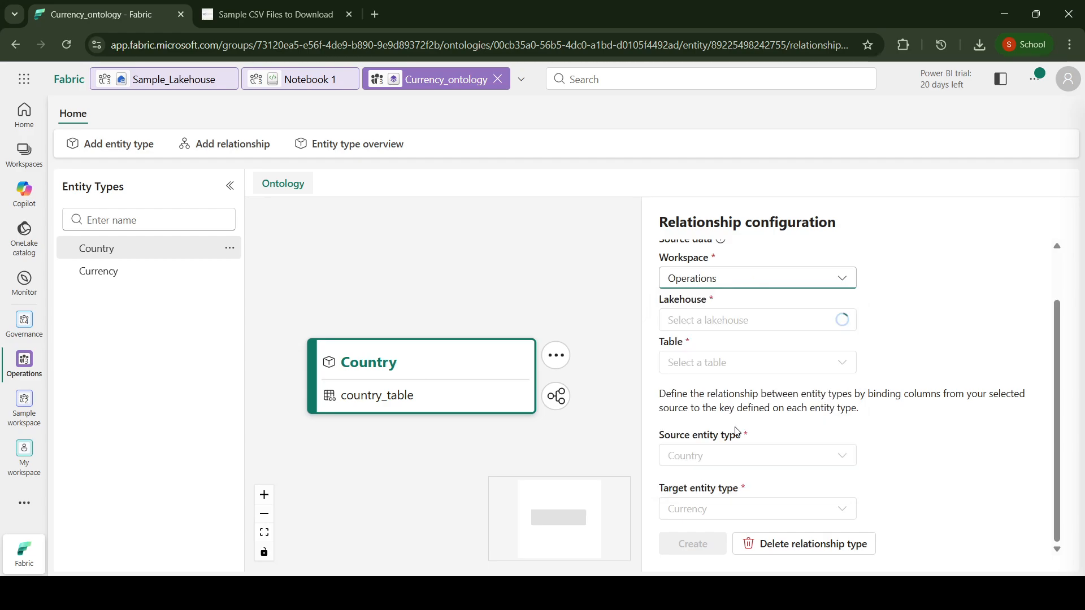
pyautogui.click(740, 330)
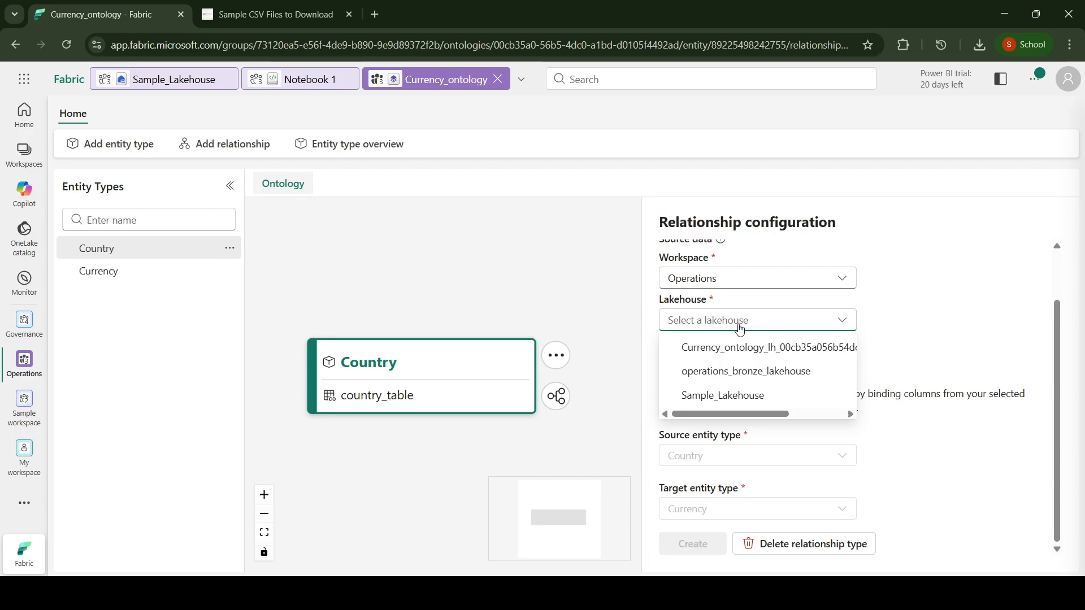
pyautogui.click(753, 396)
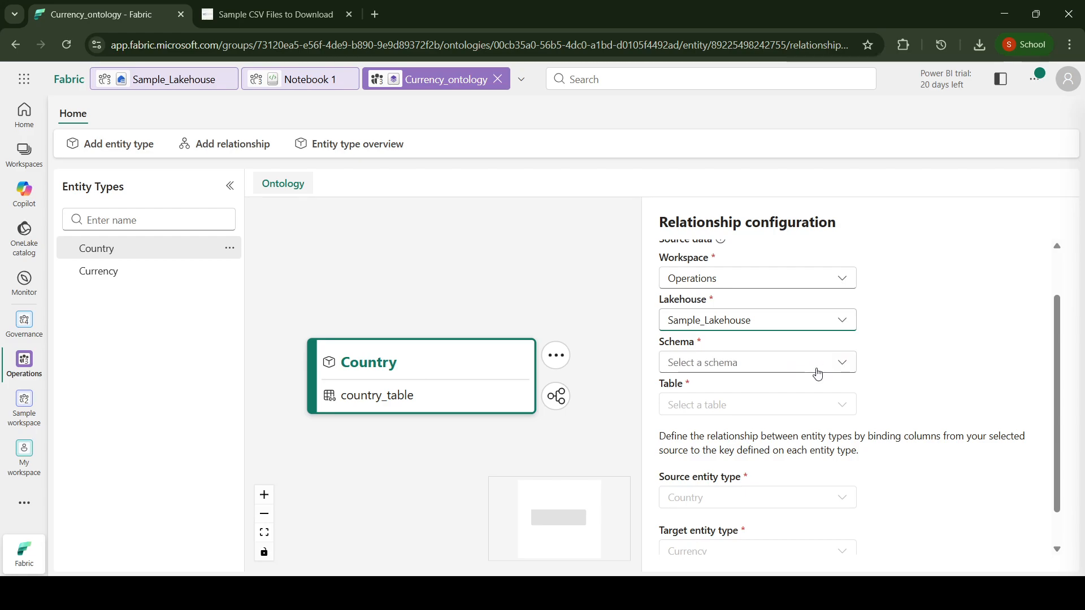
pyautogui.click(818, 374)
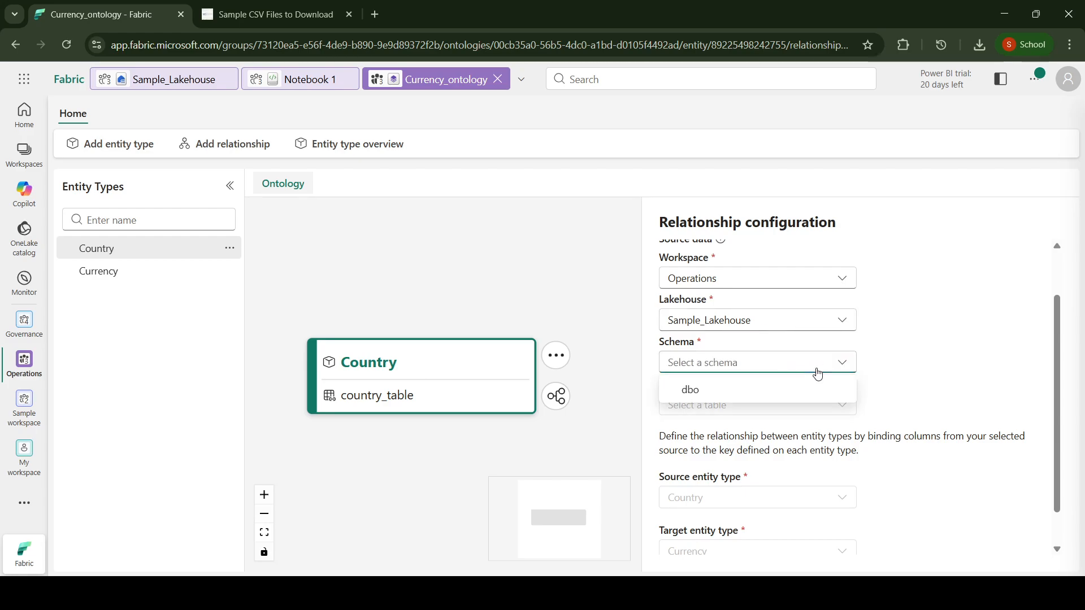
pyautogui.click(776, 391)
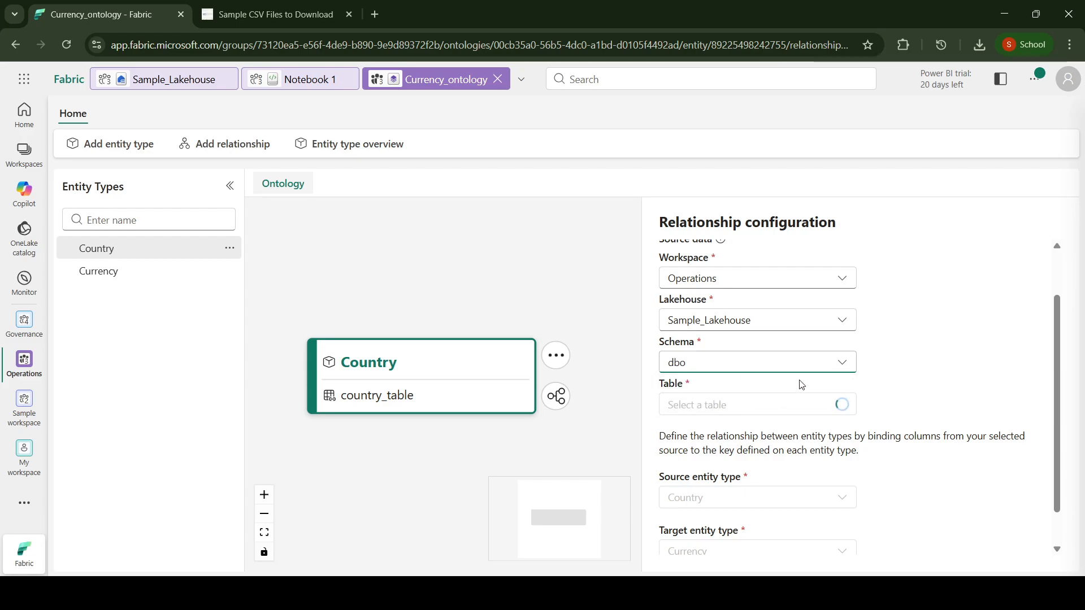
pyautogui.click(839, 408)
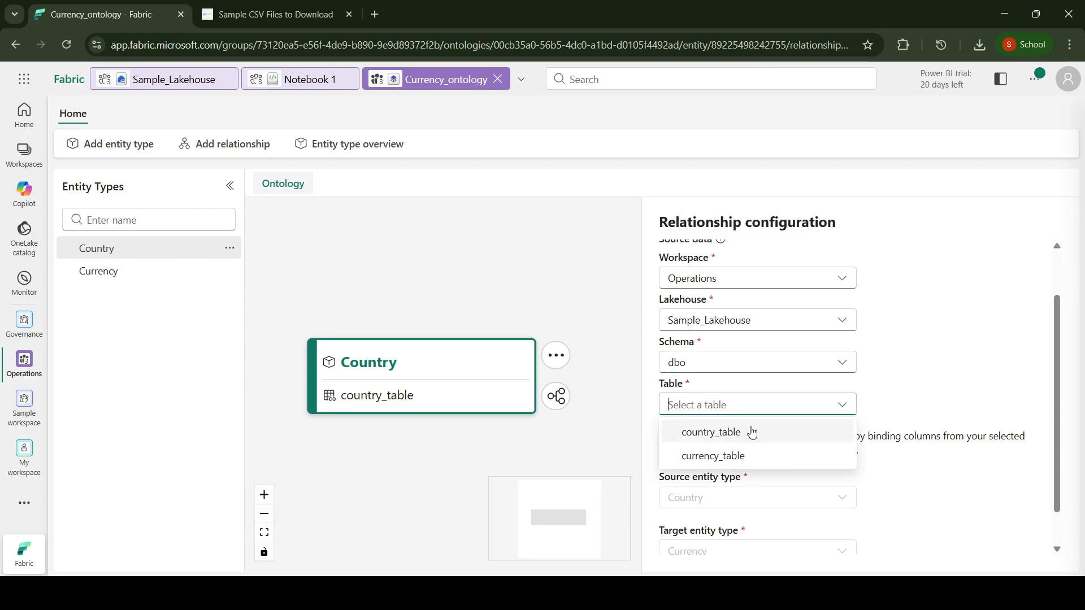
pyautogui.click(719, 437)
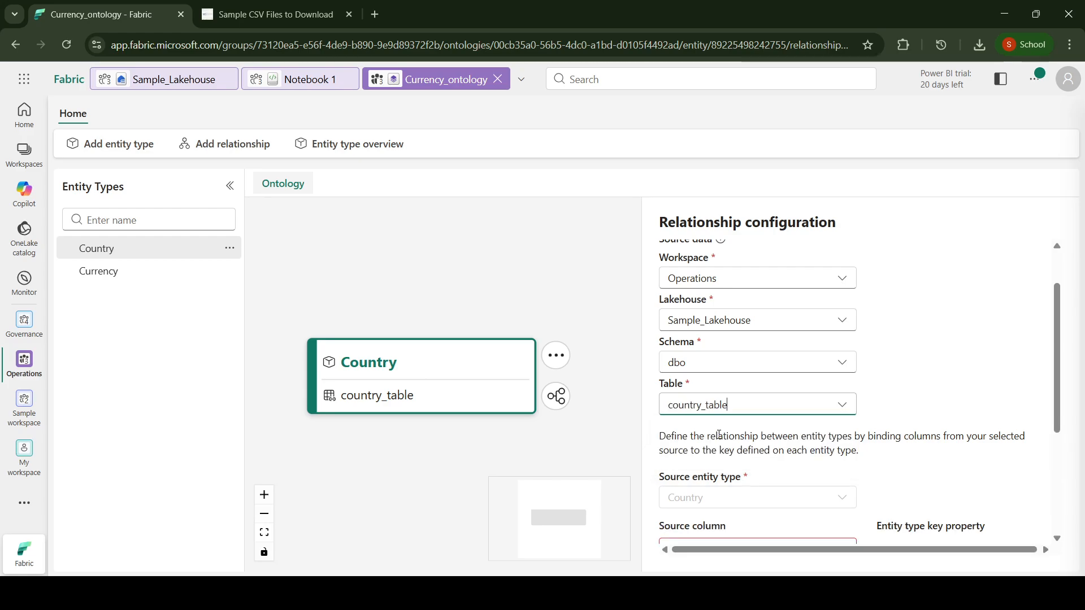
# Step: Bind the countryid source column to the Country entity type's countryid key property
pyautogui.scroll(-2, 741, 452)
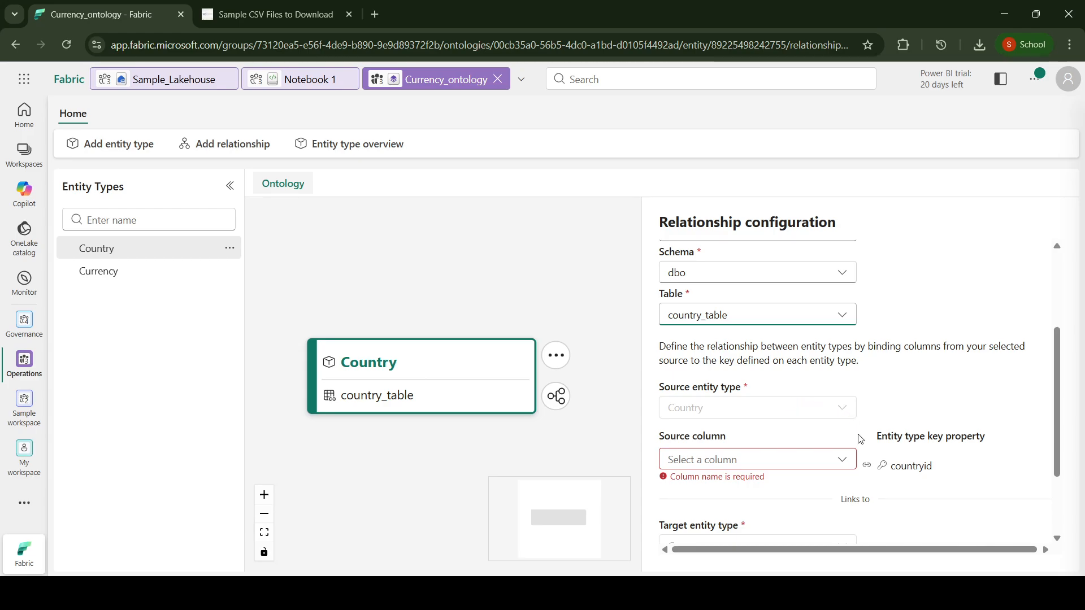
pyautogui.scroll(-1, 842, 460)
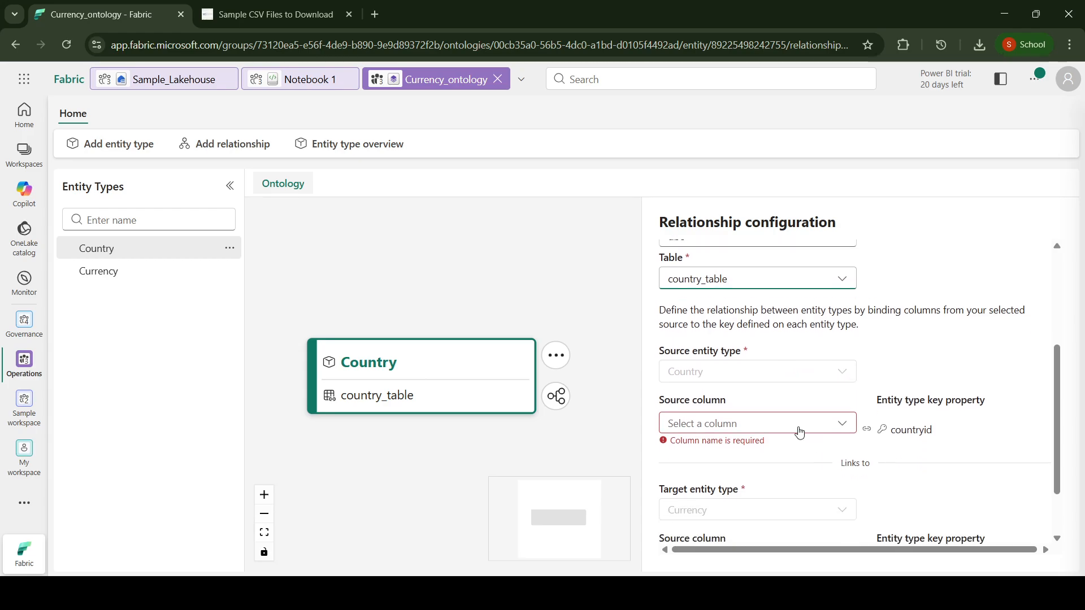
pyautogui.click(799, 429)
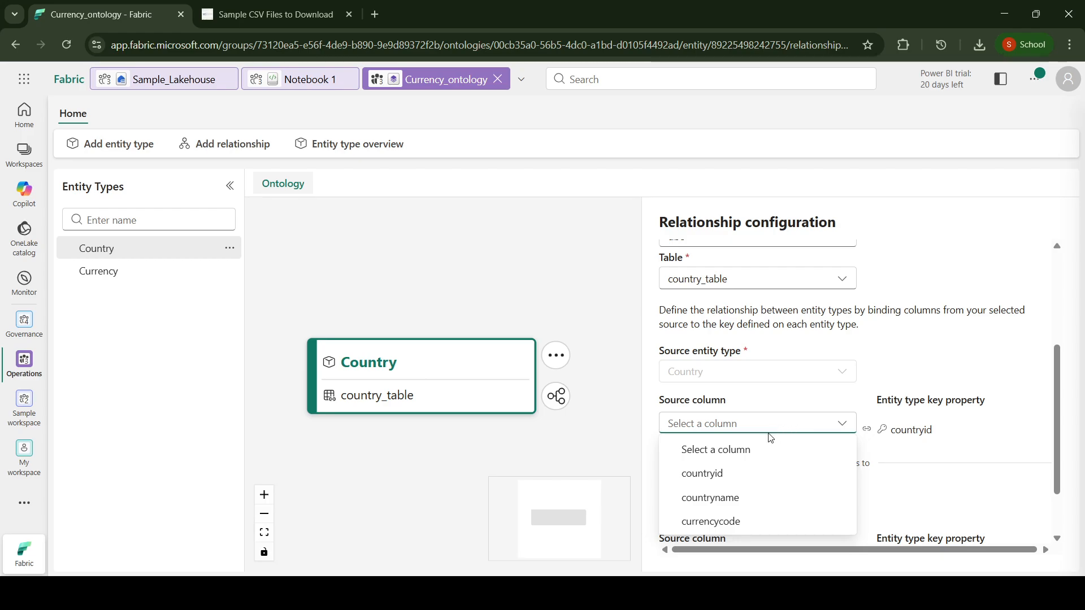
pyautogui.click(754, 479)
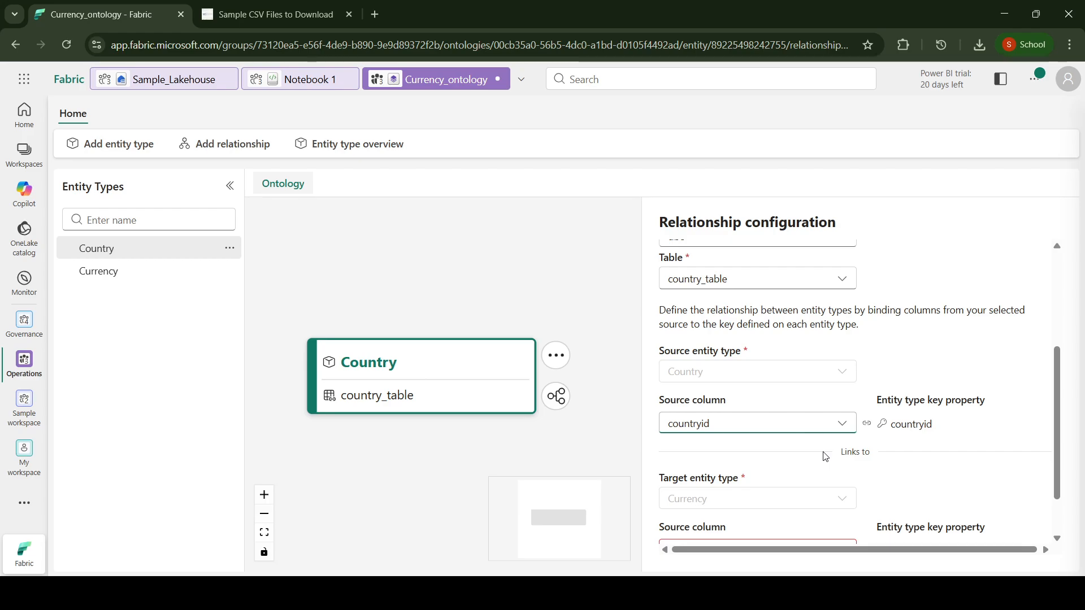
# Step: Choose countryid as the source column for the Currency entity type's code key property
pyautogui.scroll(-1, 825, 457)
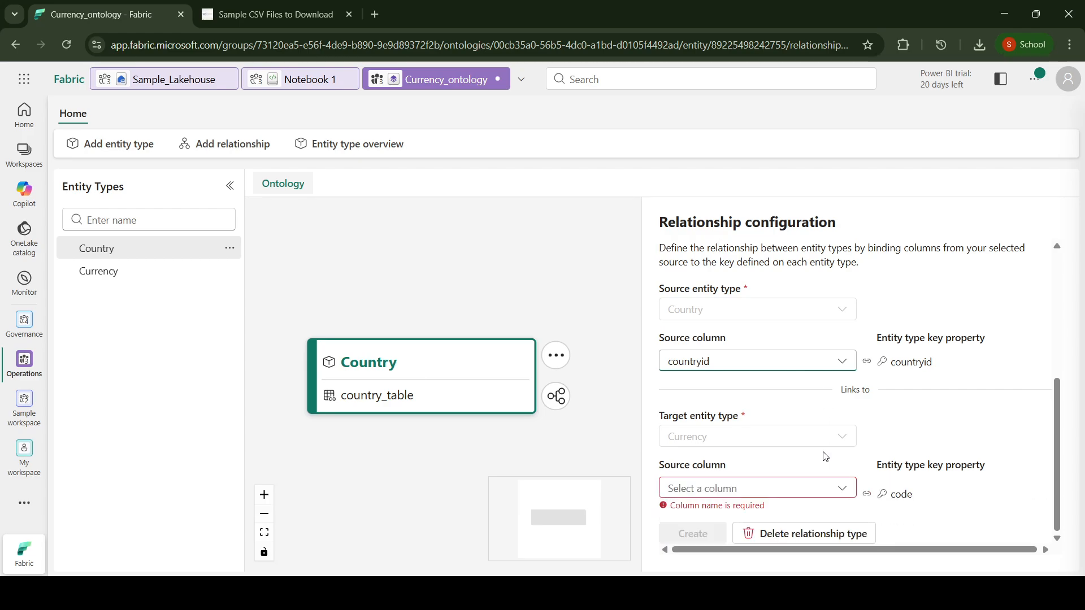
pyautogui.click(839, 490)
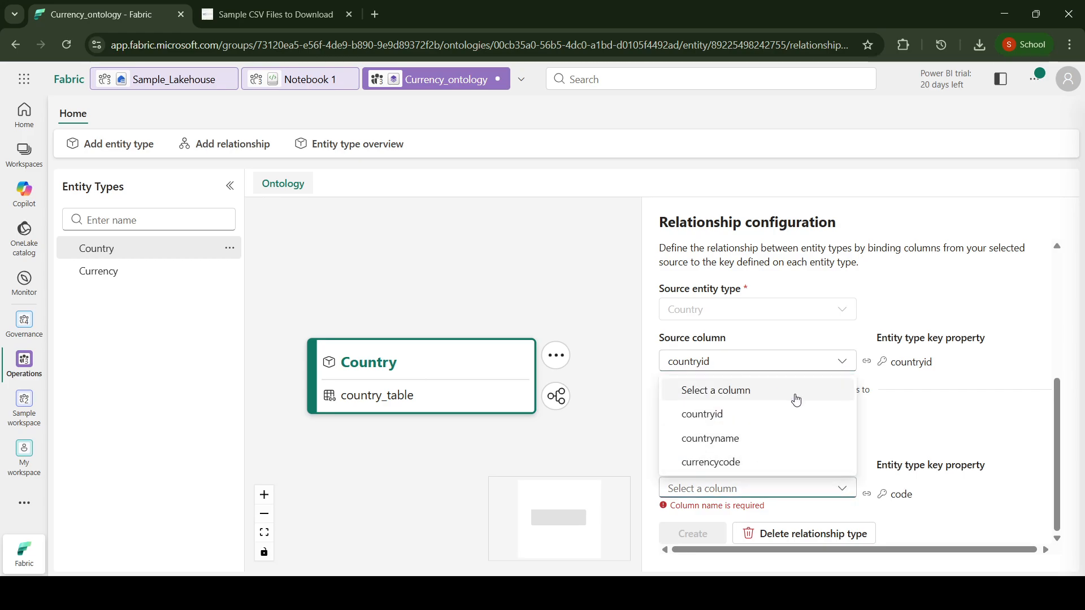
pyautogui.click(844, 495)
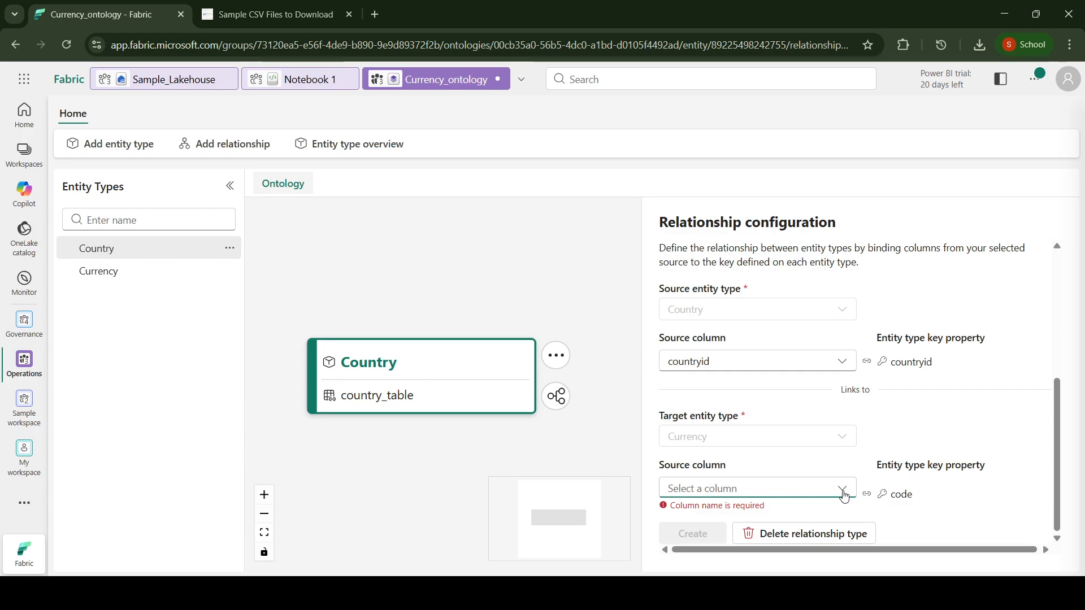
pyautogui.click(826, 493)
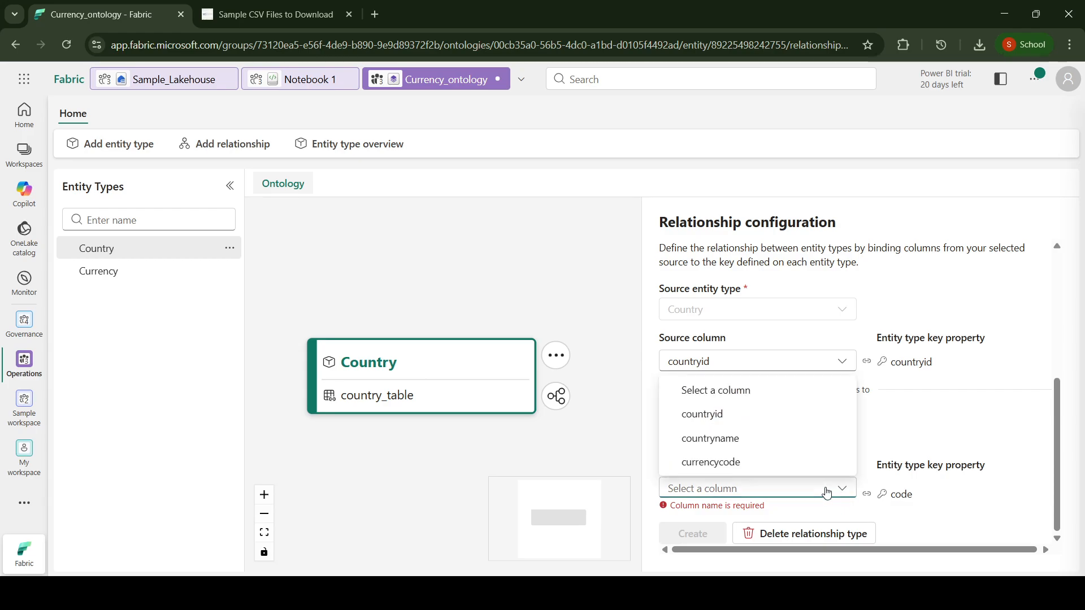
pyautogui.click(739, 420)
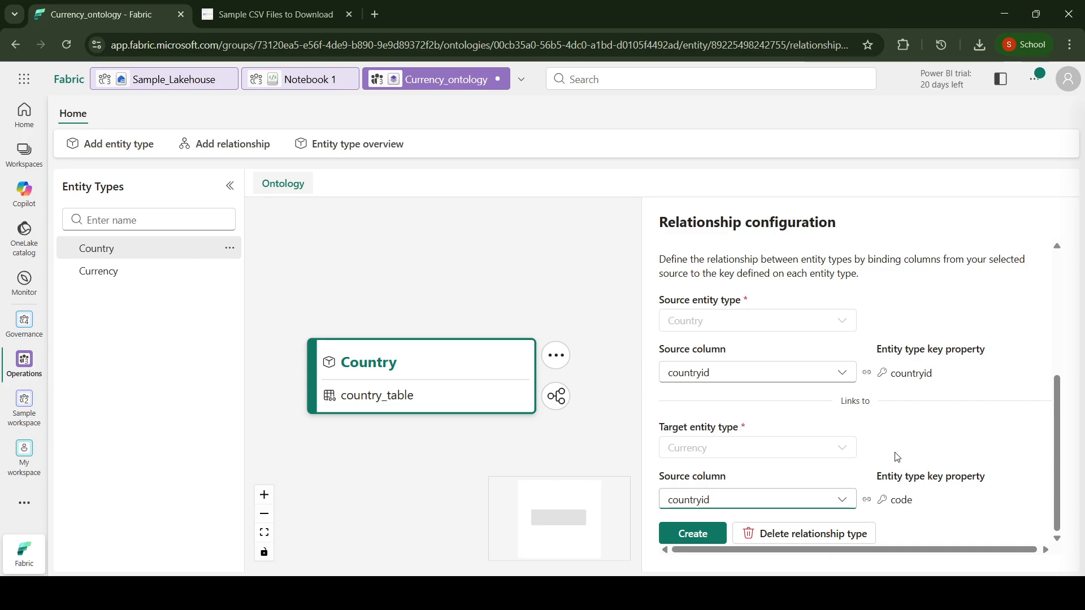
# Step: Review the relationship's source table and column bindings, and create the relationship
pyautogui.scroll(3, 889, 440)
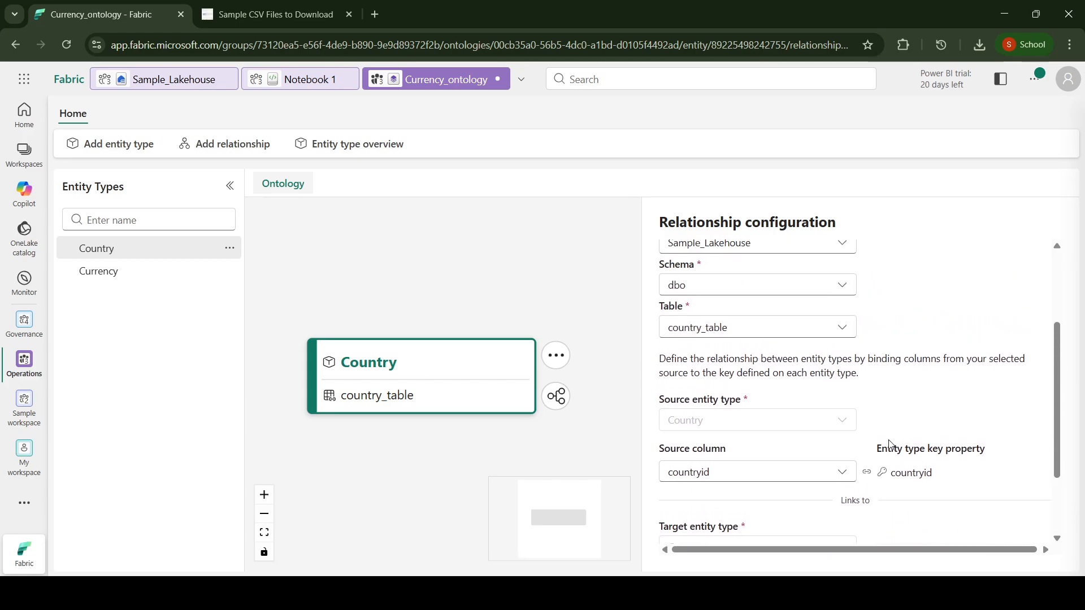
pyautogui.scroll(-3, 889, 440)
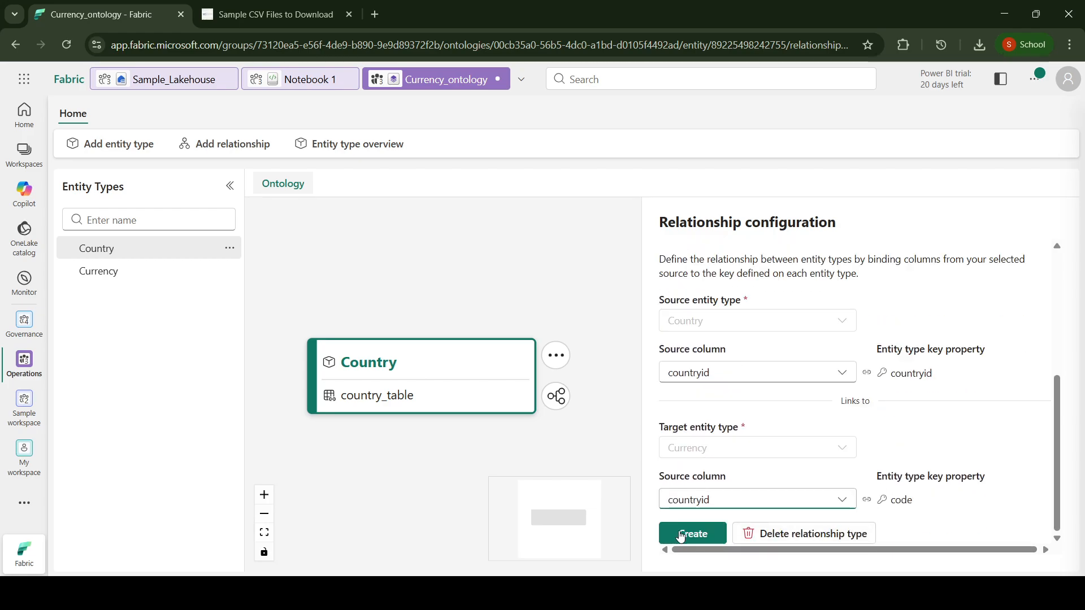
pyautogui.scroll(3, 961, 447)
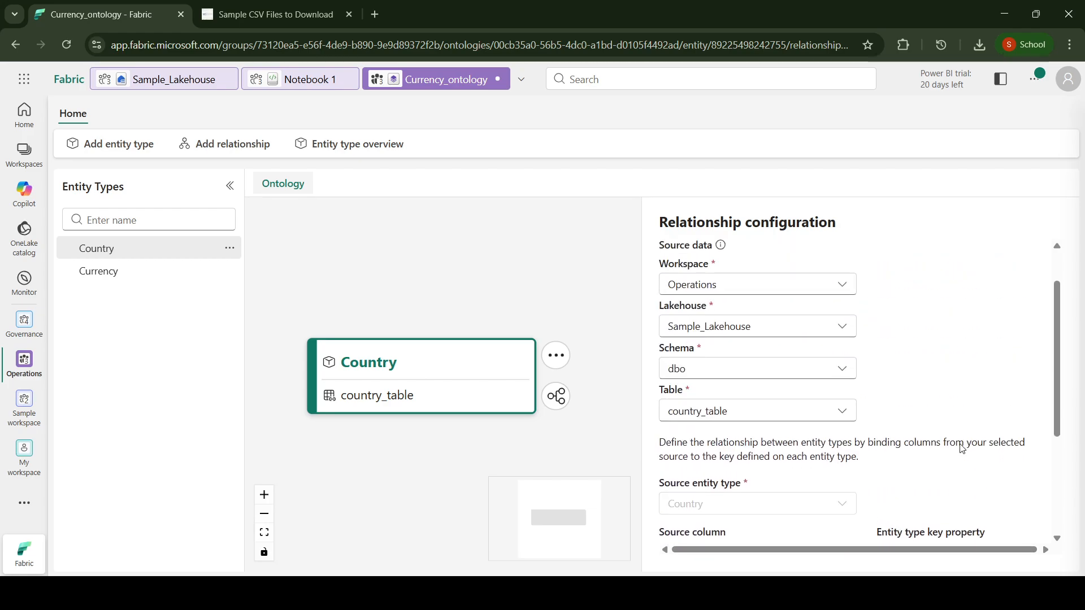
pyautogui.scroll(-3, 960, 447)
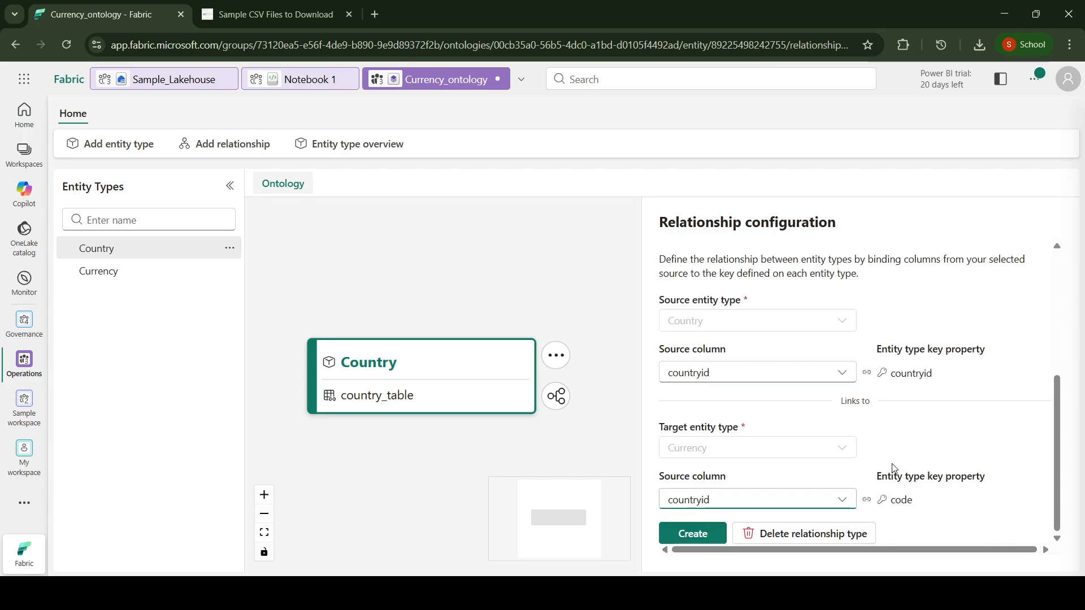
pyautogui.scroll(3, 893, 436)
pyautogui.scroll(-3, 893, 436)
pyautogui.click(684, 535)
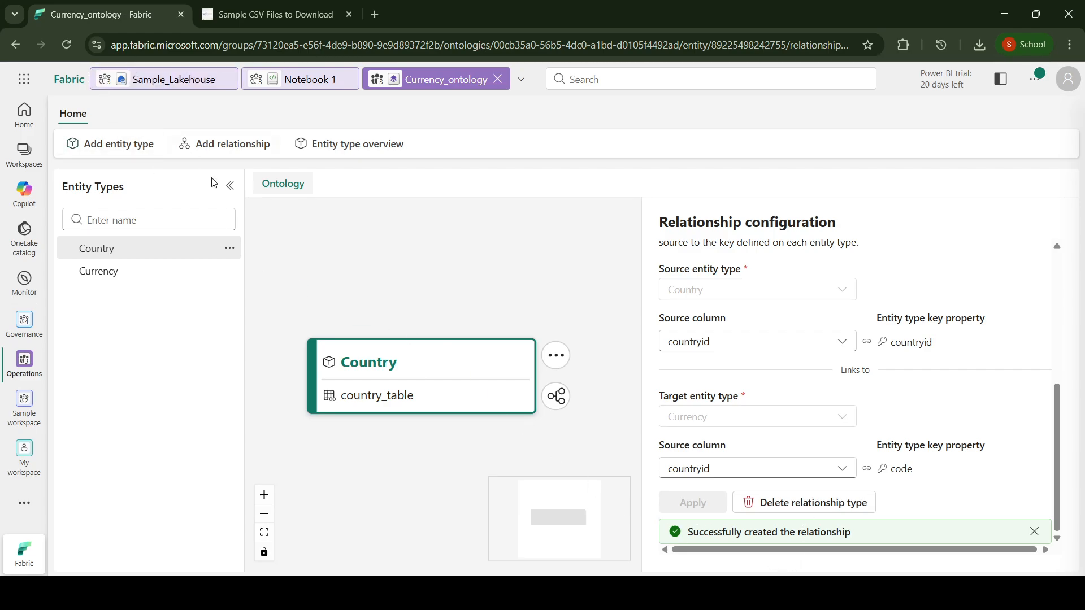
# Step: Reload the ontology page to view the relationship between Country and Currency on the canvas
pyautogui.moveTo(357, 282); pyautogui.dragTo(360, 310)
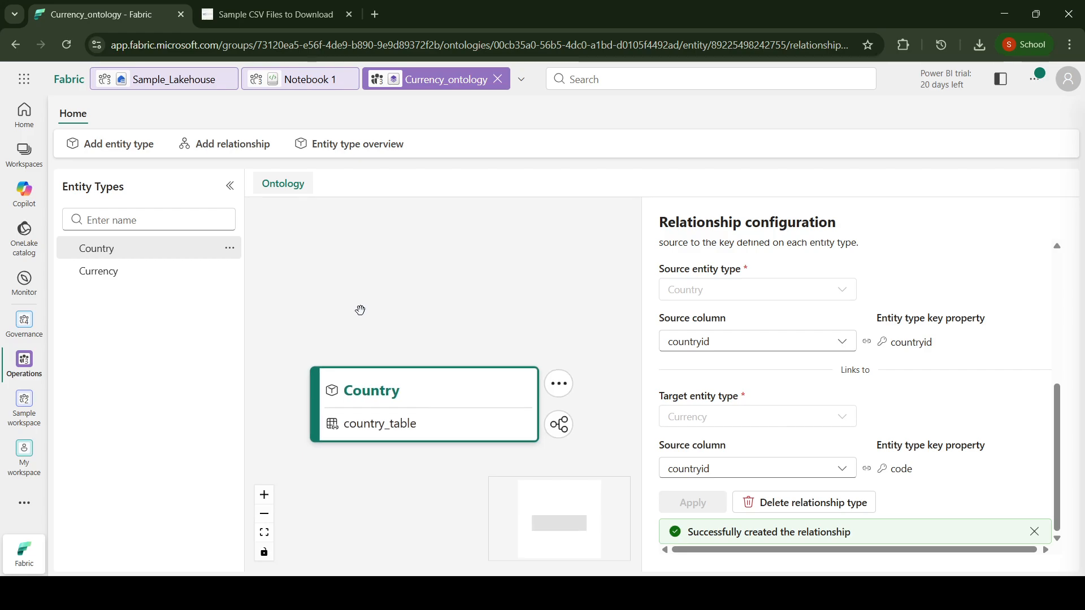
pyautogui.scroll(-1, 360, 310)
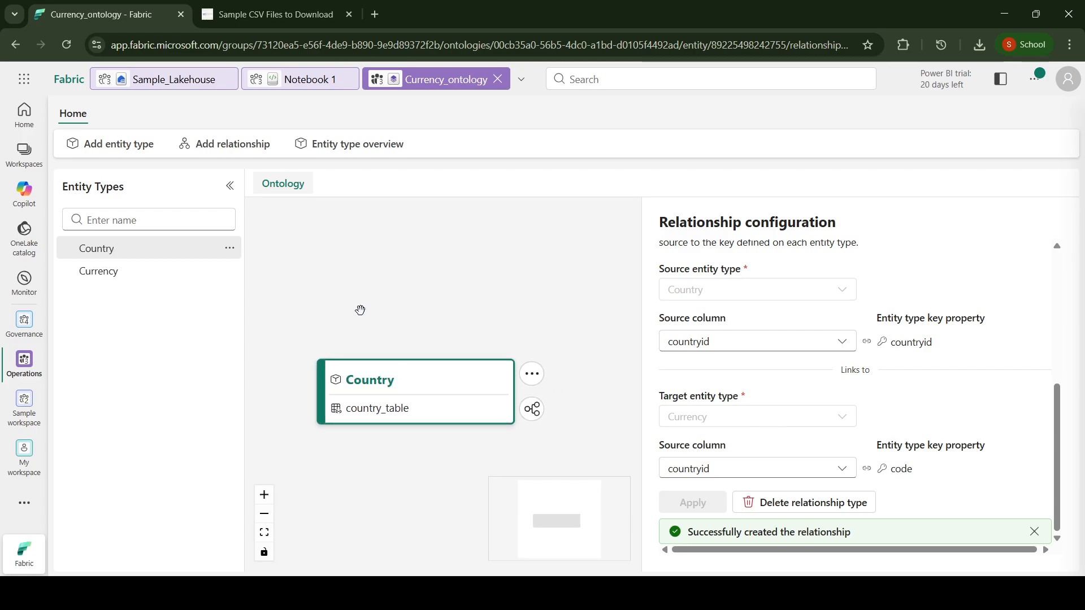
pyautogui.click(68, 49)
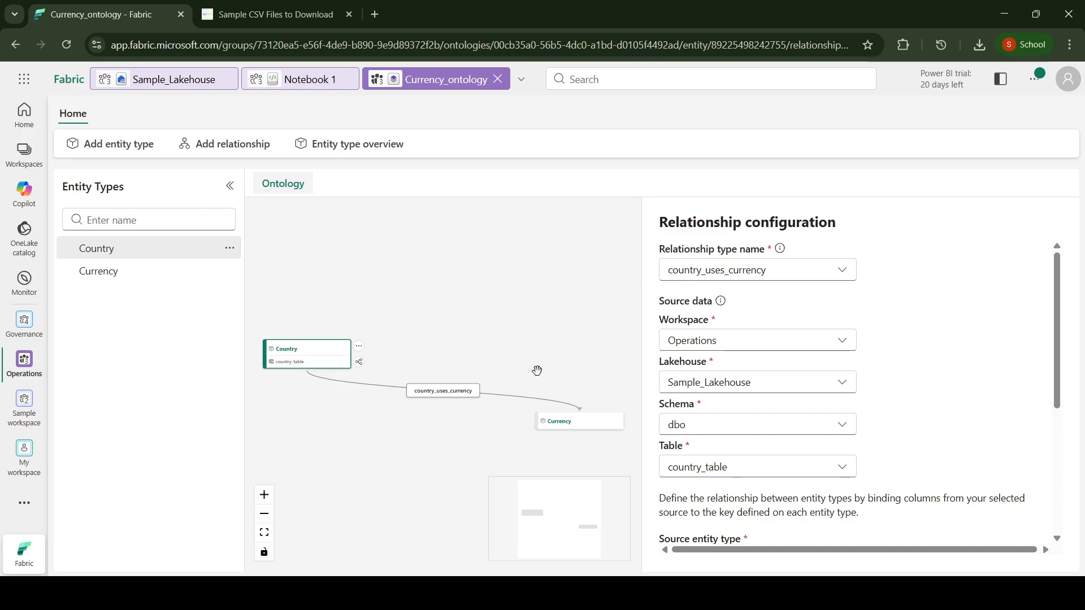
# Step: Open Sample_Lakehouse
pyautogui.click(187, 92)
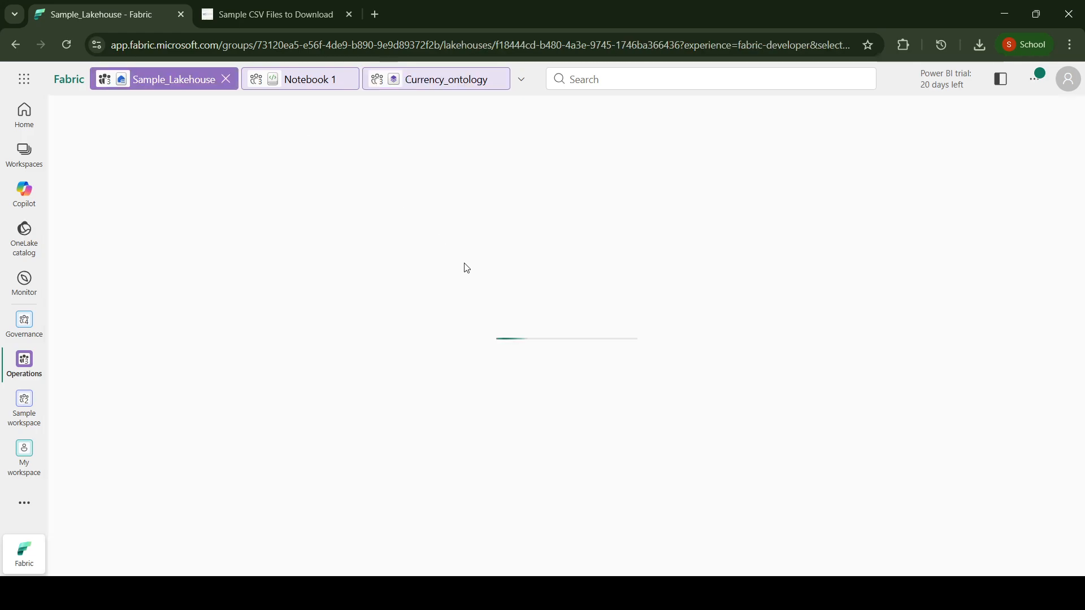